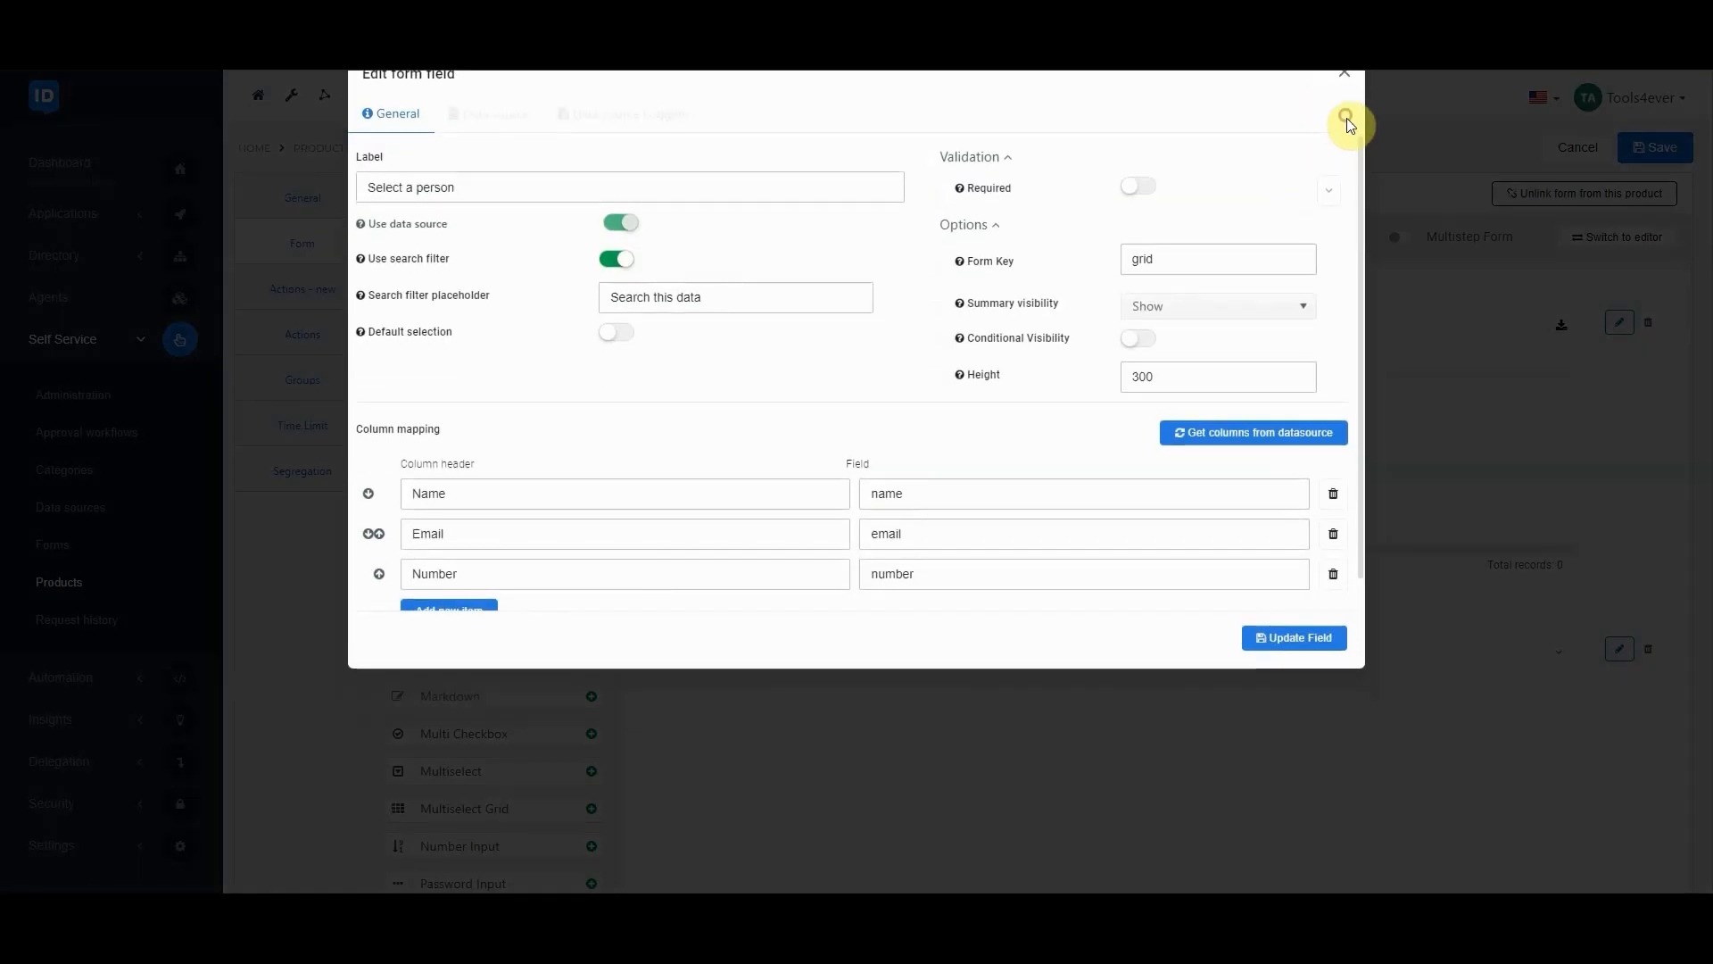
Examine the "Select a role" field's static data source, including its JSON entries and model definition, and close the field without changes
{"action": "left_click", "coordinate": [1618, 649]}
{"action": "left_click", "coordinate": [505, 159]}
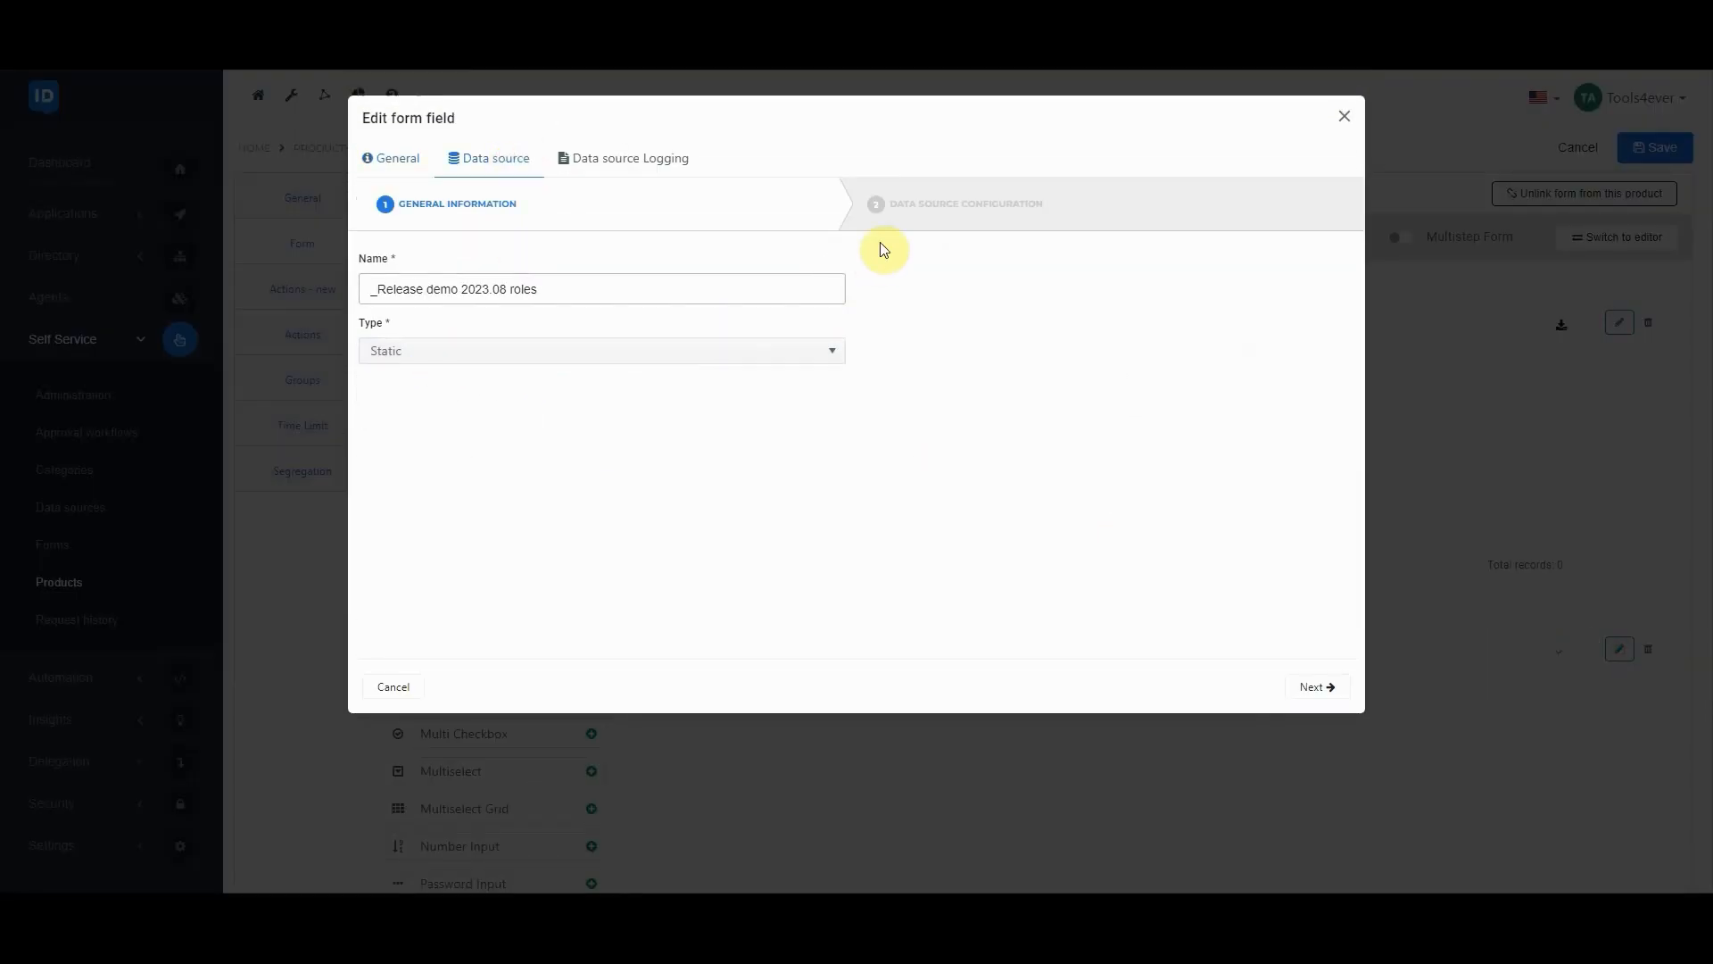
{"action": "left_click", "coordinate": [929, 209]}
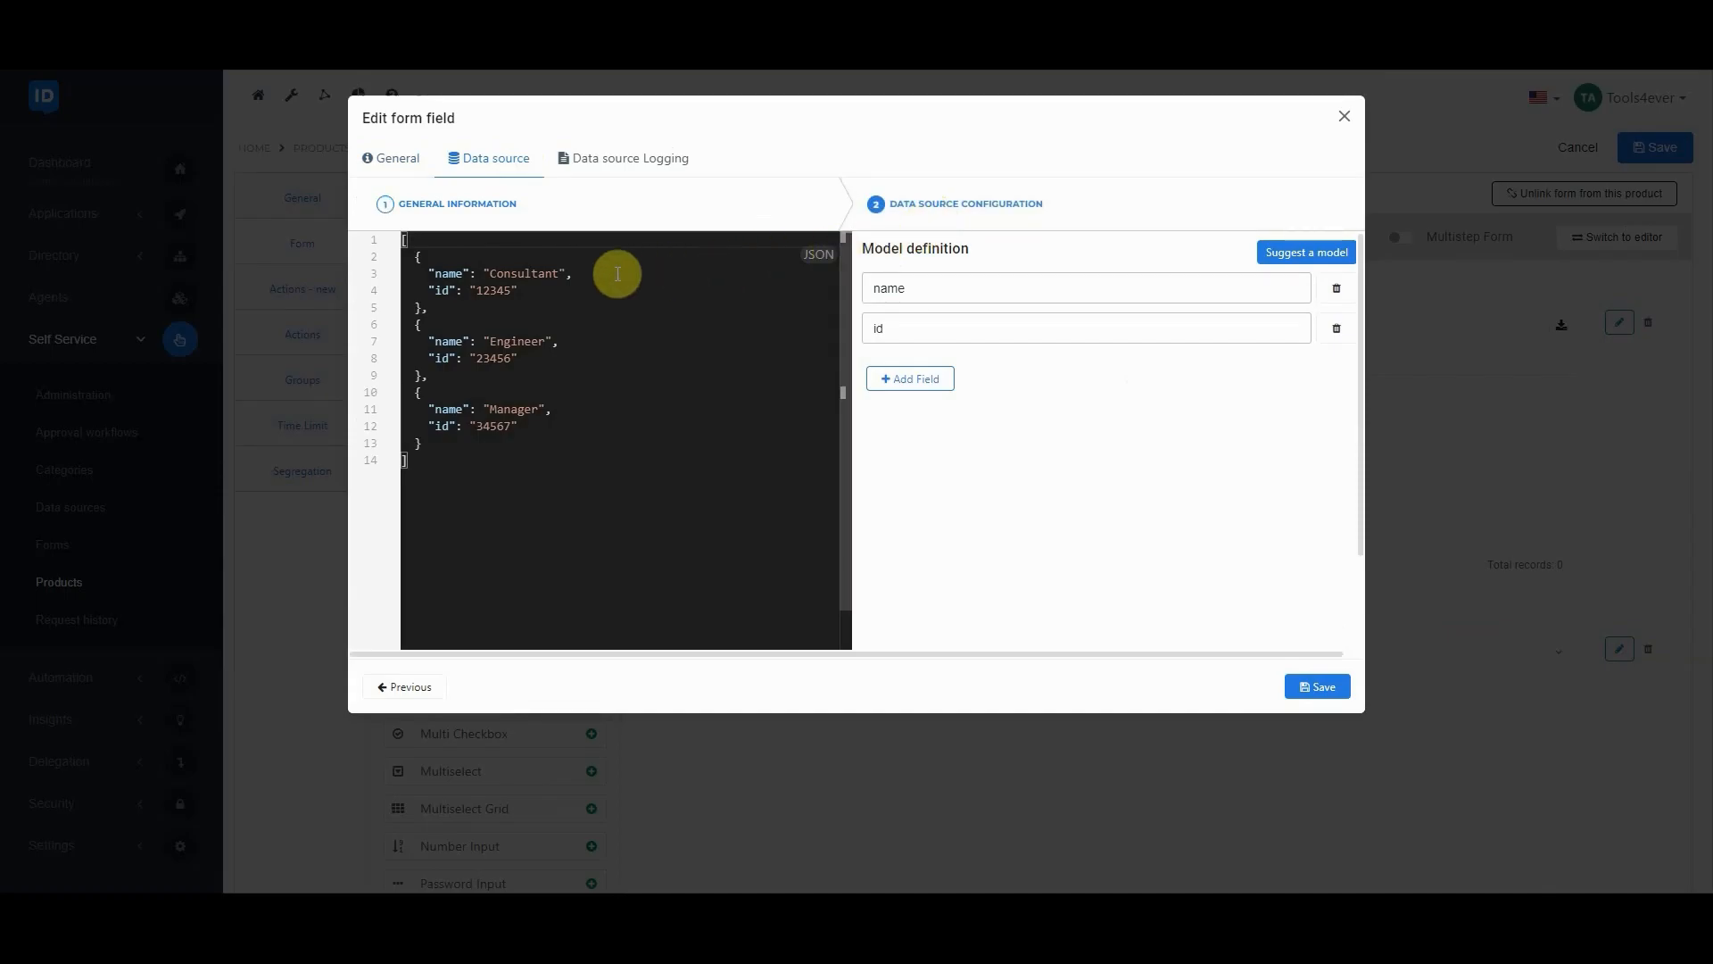
{"action": "left_click", "coordinate": [1344, 117]}
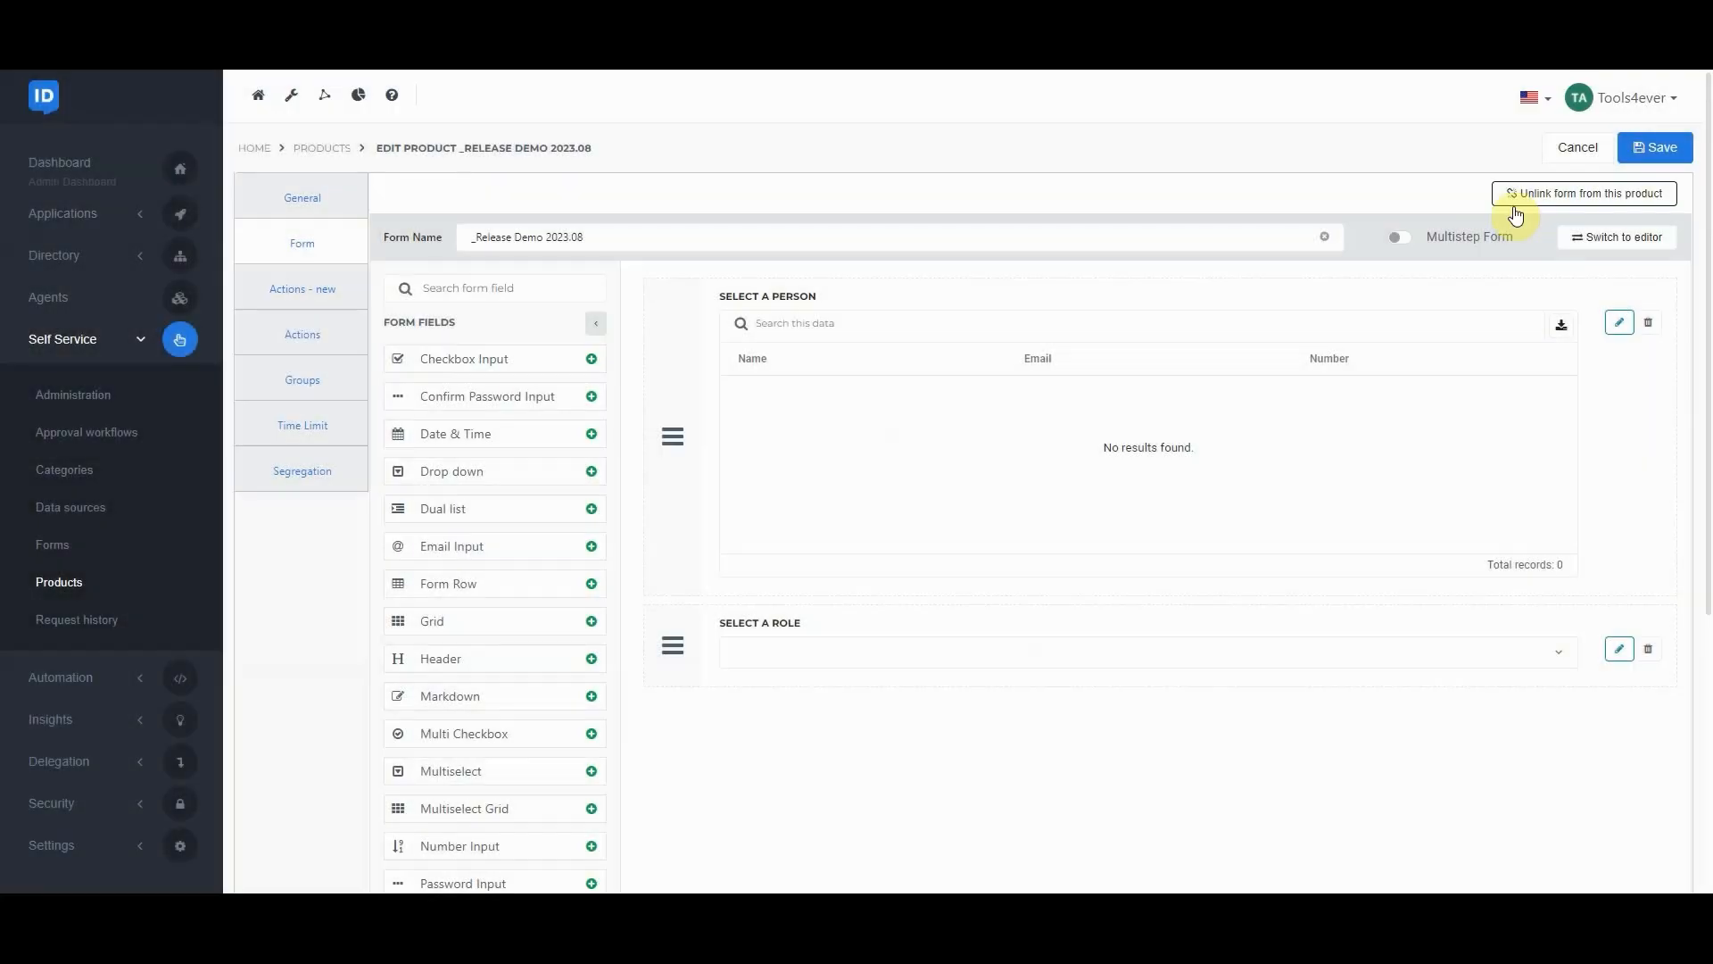
Show the form as a JSON definition with live preview and check the available options under "Select a role"
{"action": "left_click", "coordinate": [1600, 239]}
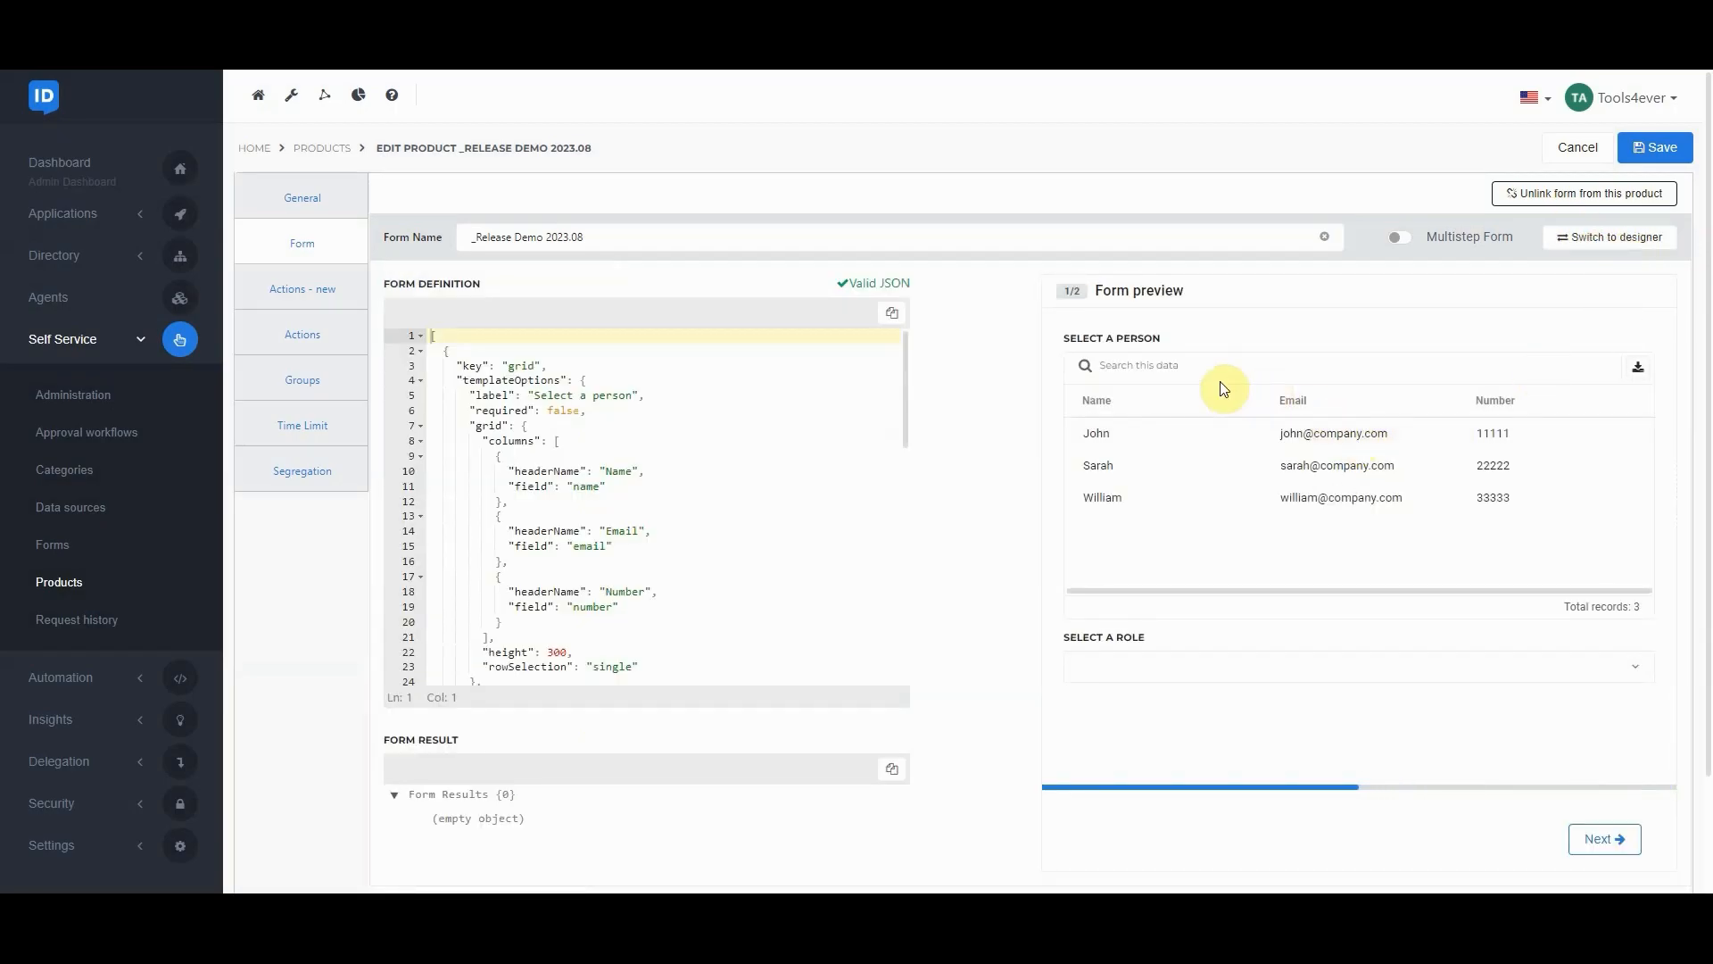
{"action": "left_click", "coordinate": [1117, 665]}
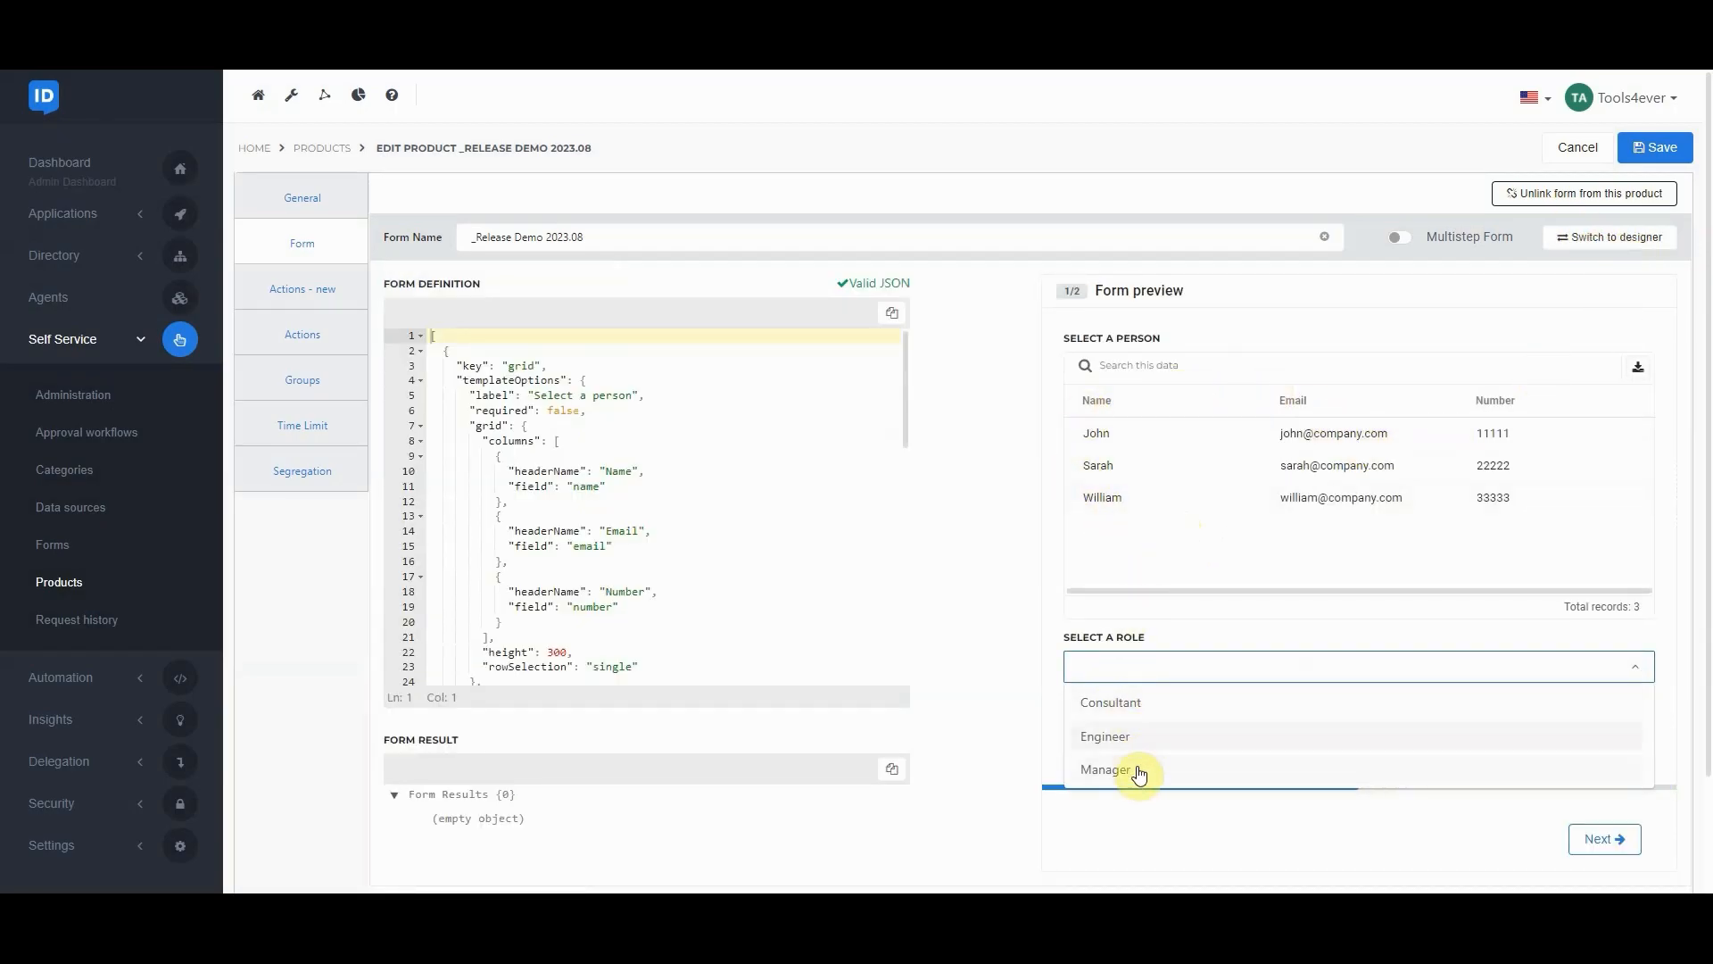
{"action": "left_click", "coordinate": [1174, 605]}
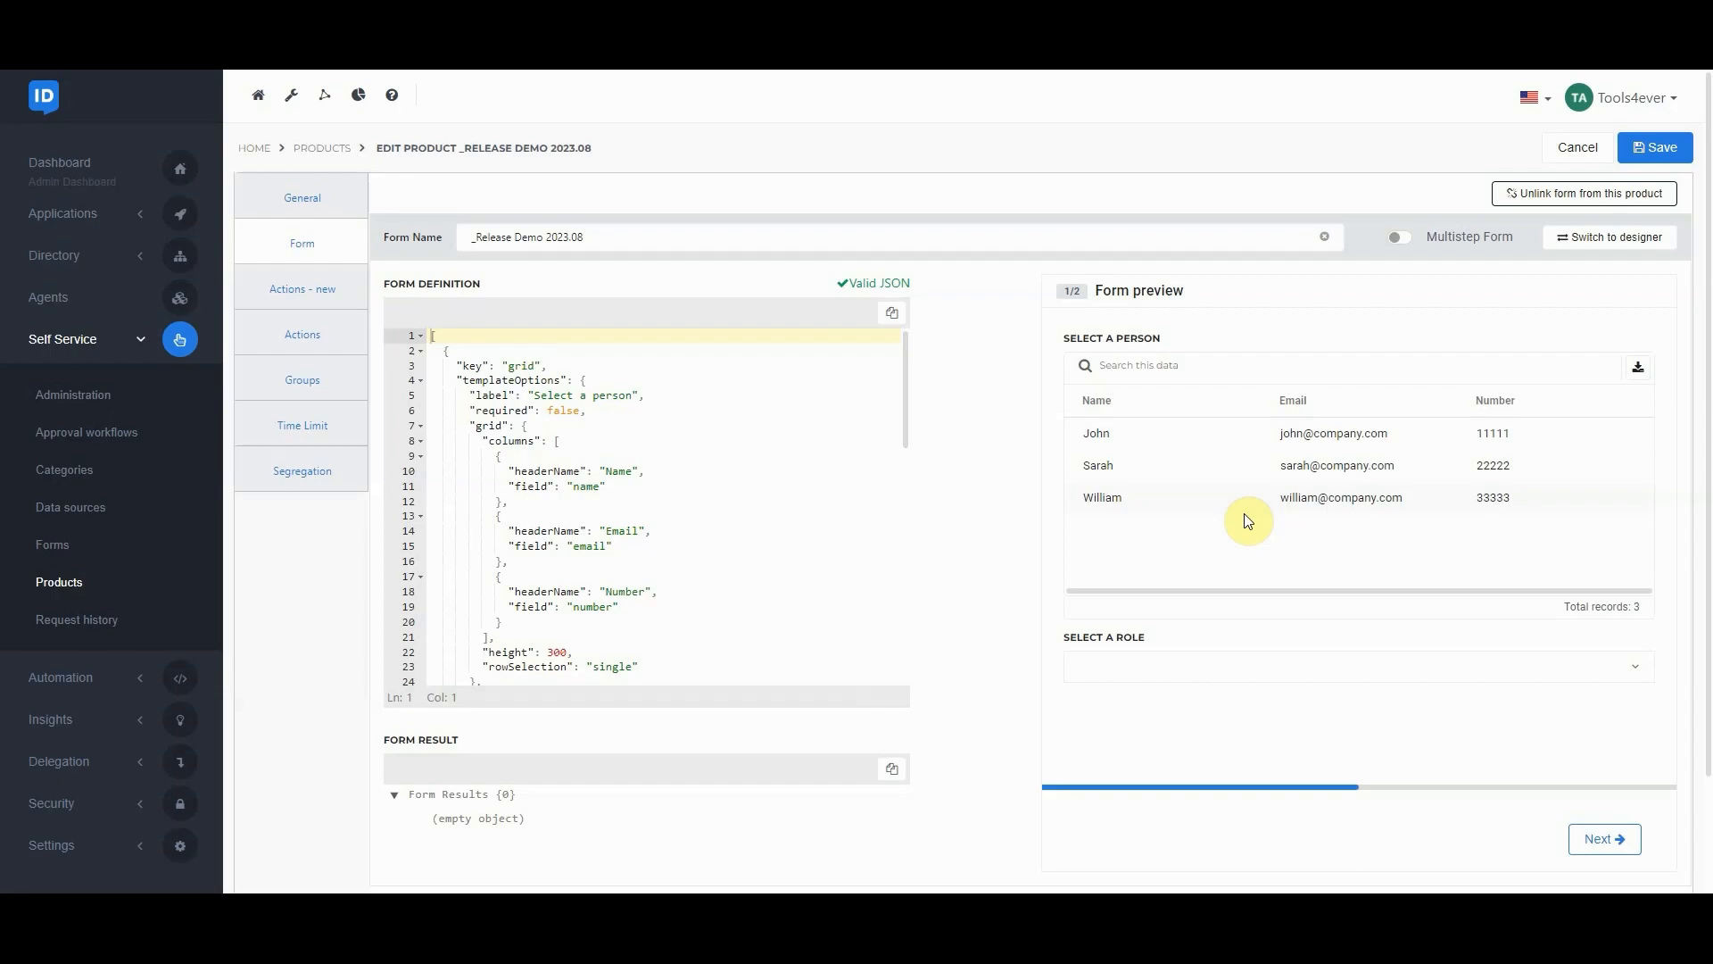
Review the PowerShell script and variables of the old product action "Add person to role (old)" and close it unchanged
{"action": "left_click", "coordinate": [293, 337]}
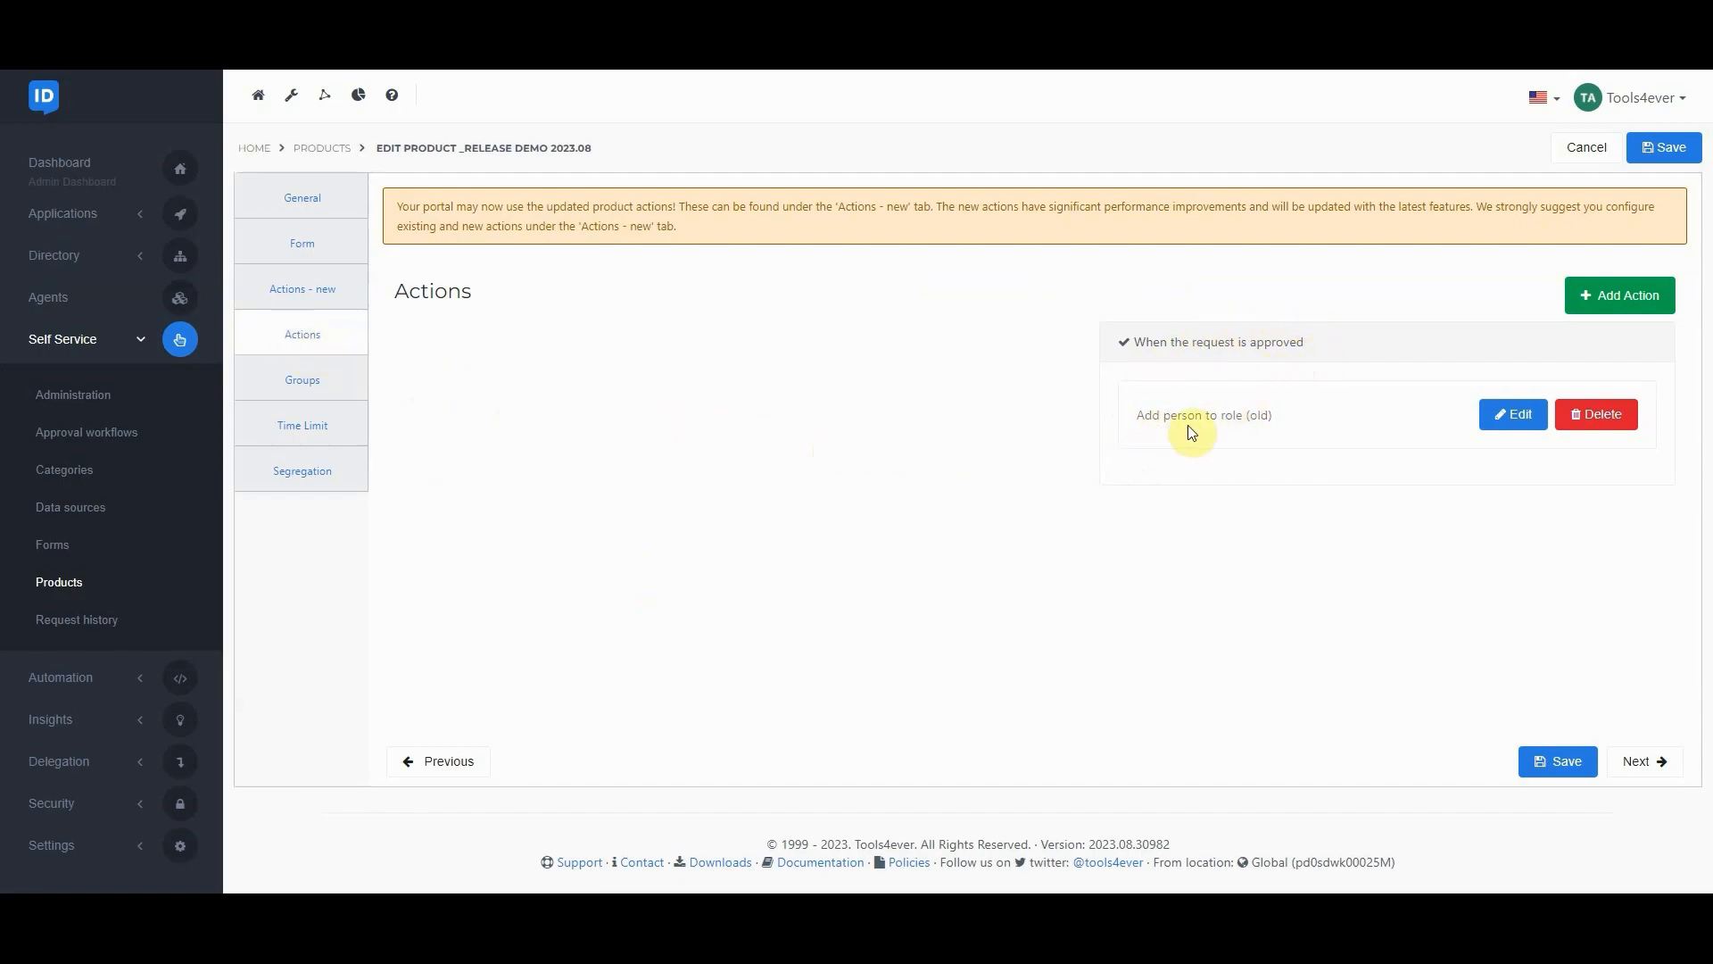
{"action": "left_click", "coordinate": [1510, 422]}
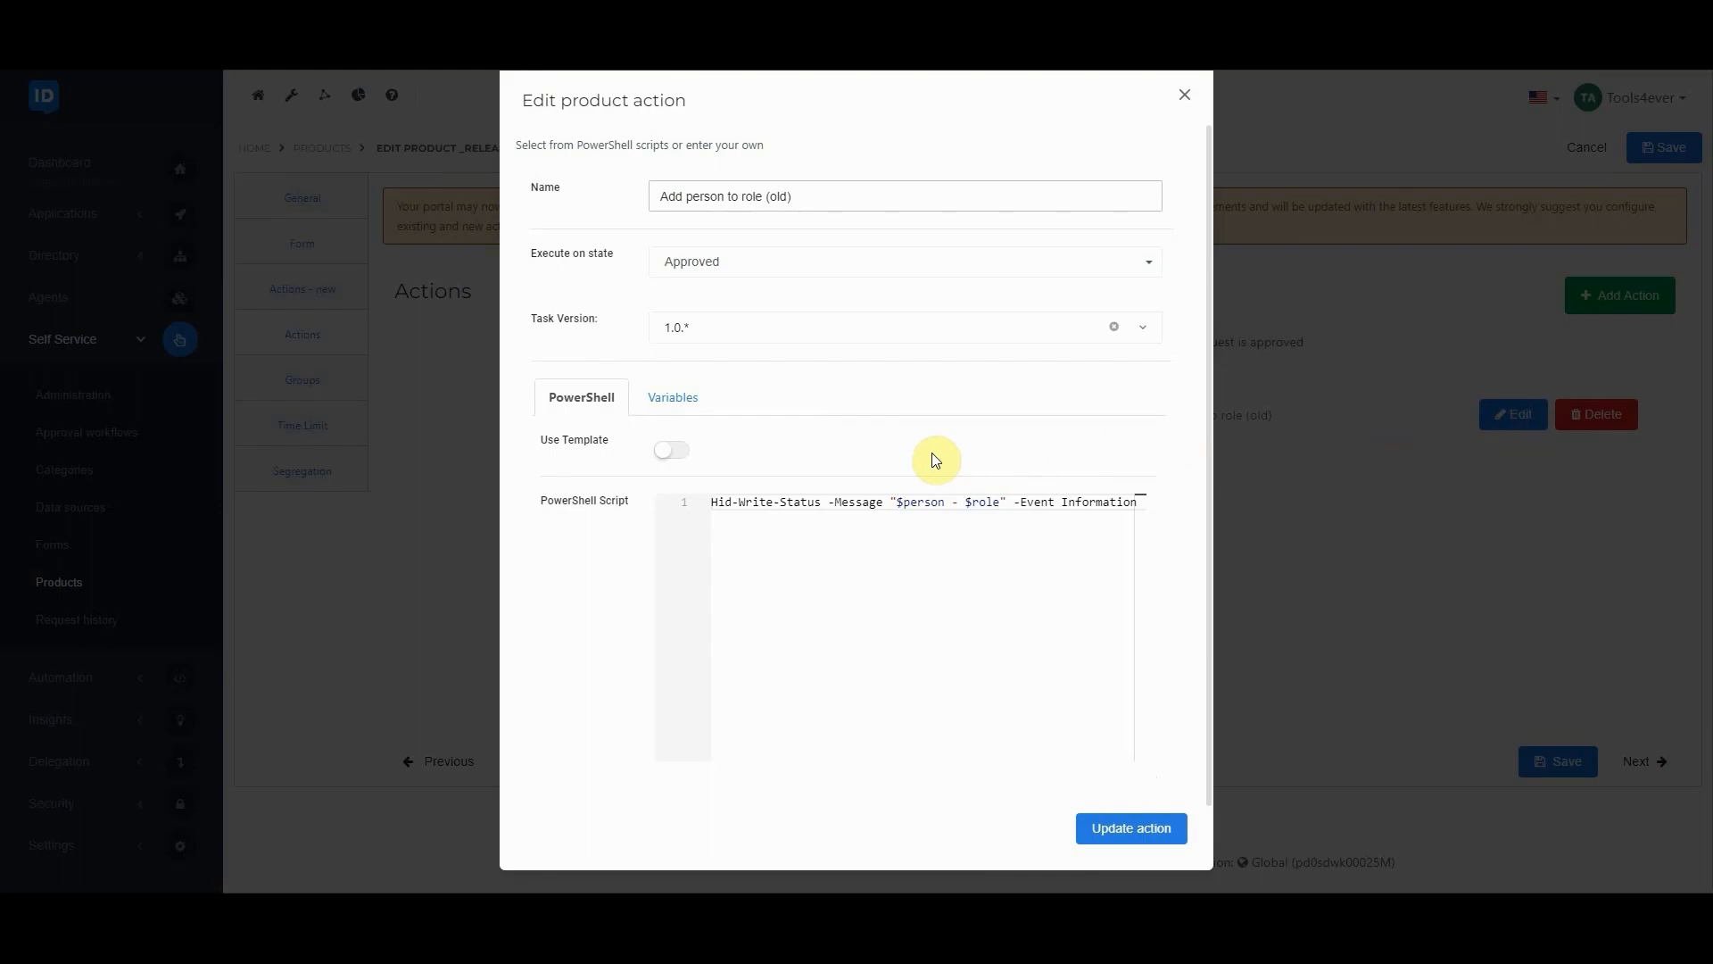
{"action": "left_click_drag", "start_coordinate": [819, 501], "coordinate": [711, 502]}
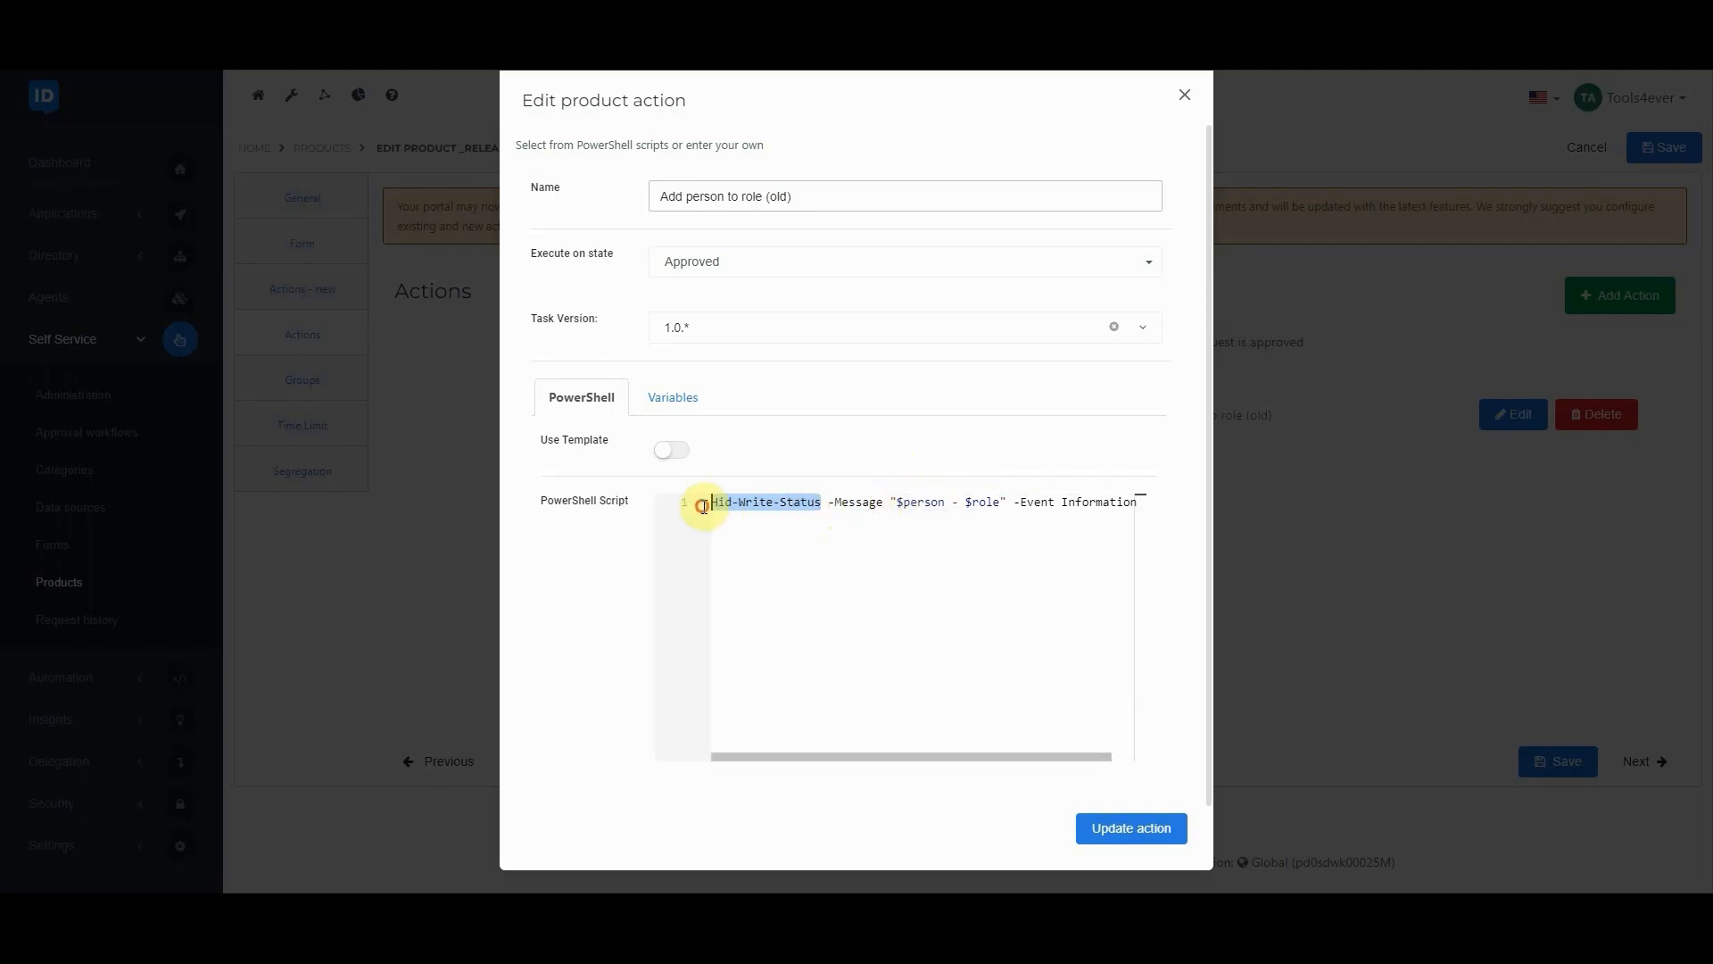
{"action": "left_click", "coordinate": [823, 559]}
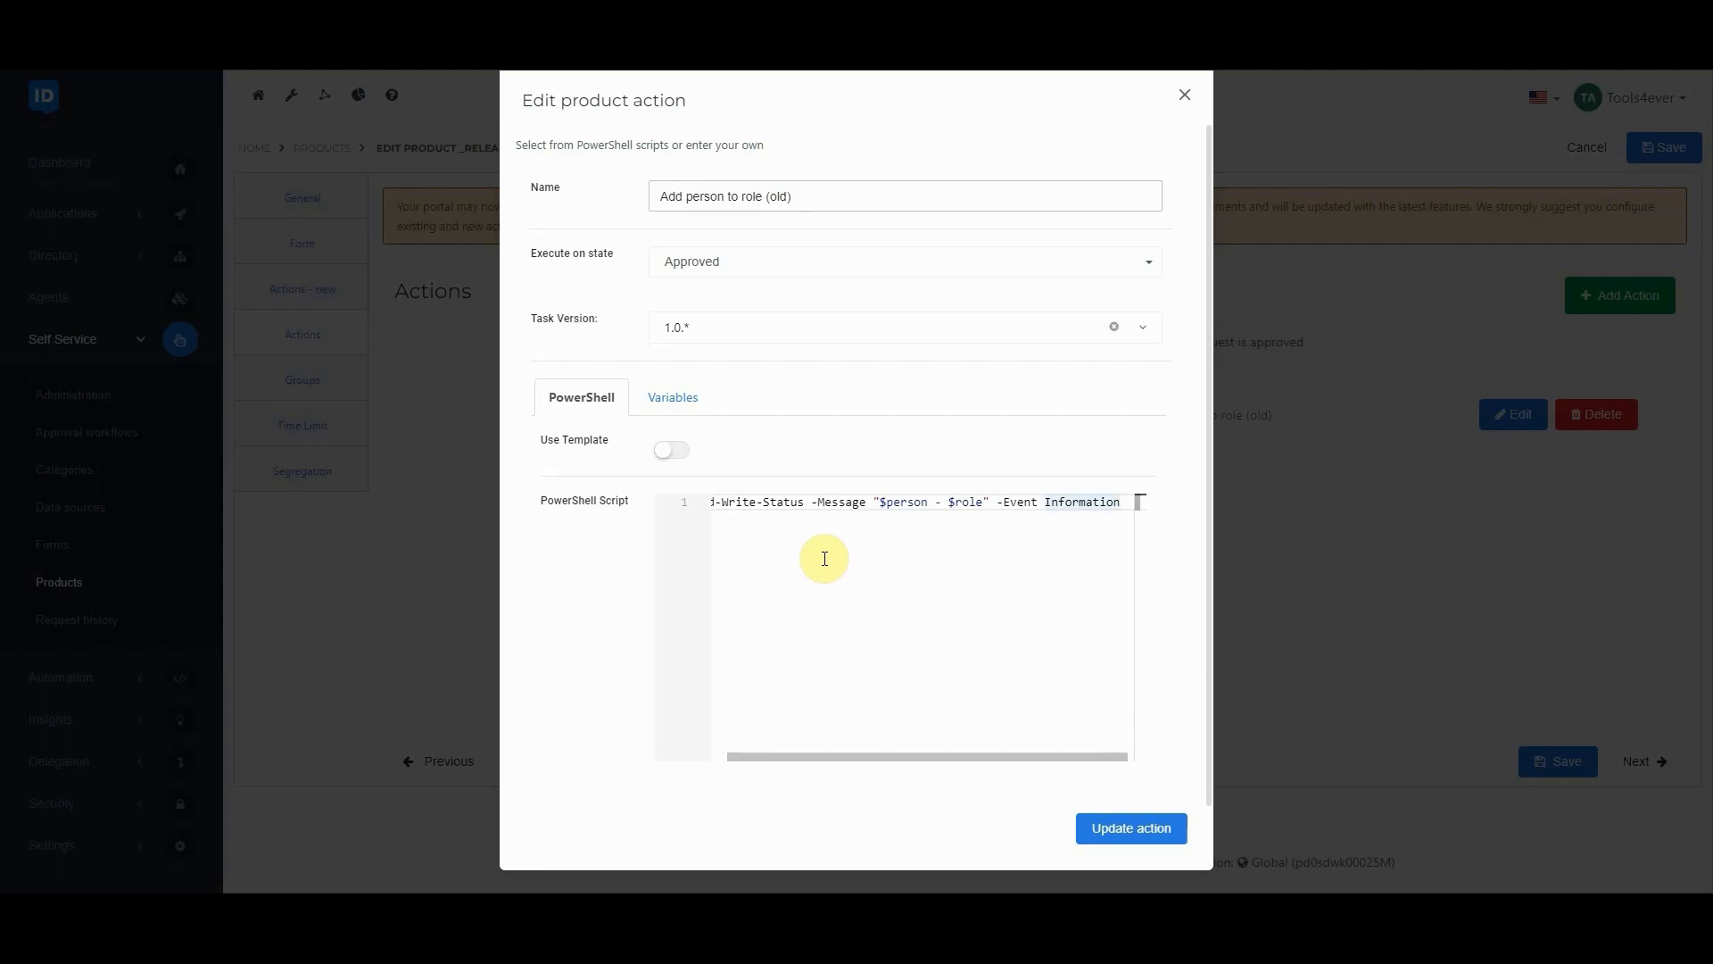
{"action": "left_click", "coordinate": [672, 397]}
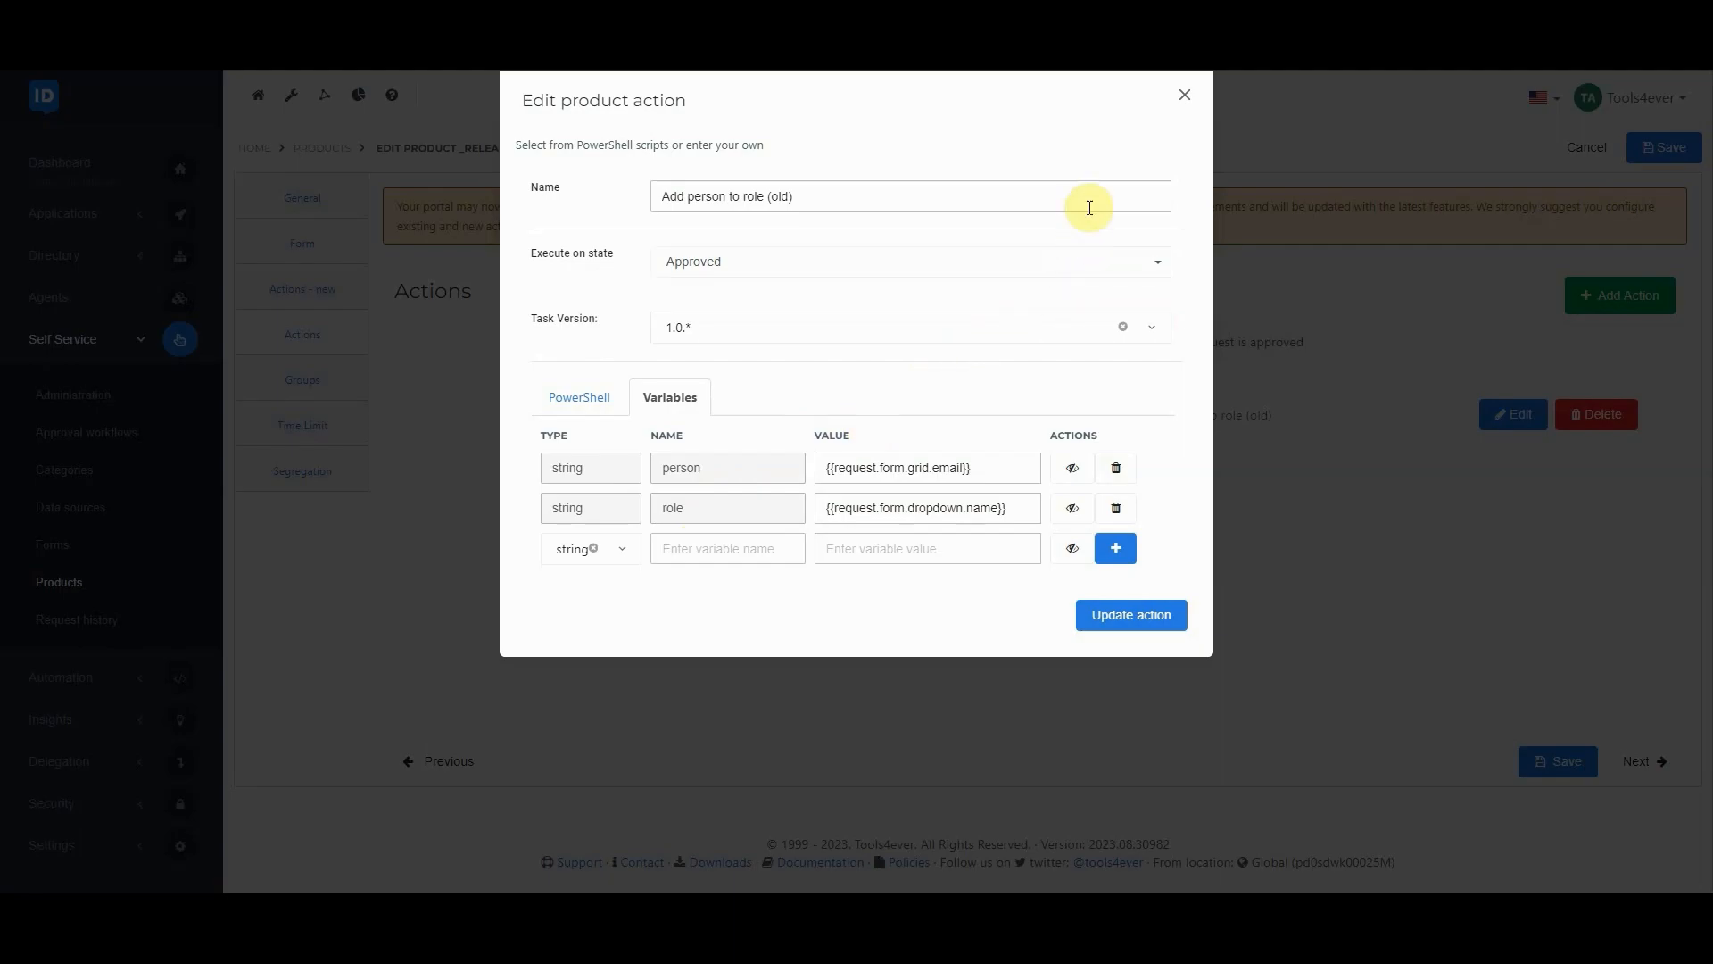
{"action": "left_click", "coordinate": [1183, 101]}
Open the Approved-state action "Add role to person (new)" among the new actions and examine its request state options and write-information script
{"action": "left_click", "coordinate": [295, 288]}
{"action": "left_click", "coordinate": [526, 335]}
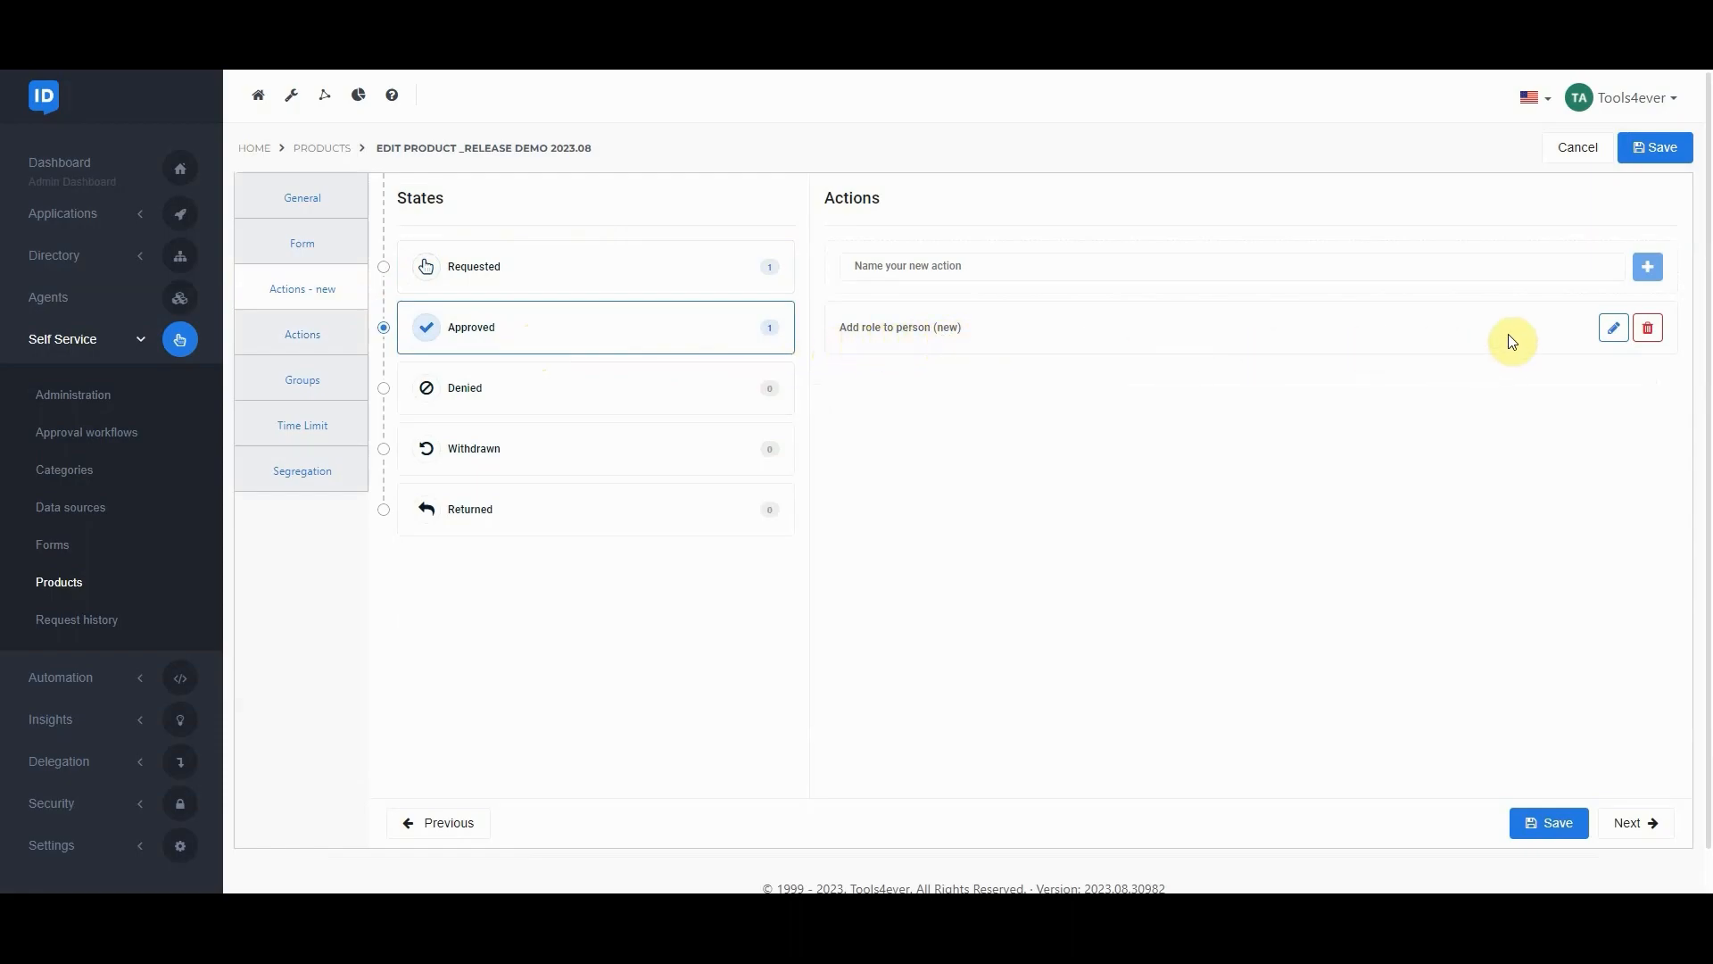
{"action": "left_click", "coordinate": [1614, 327]}
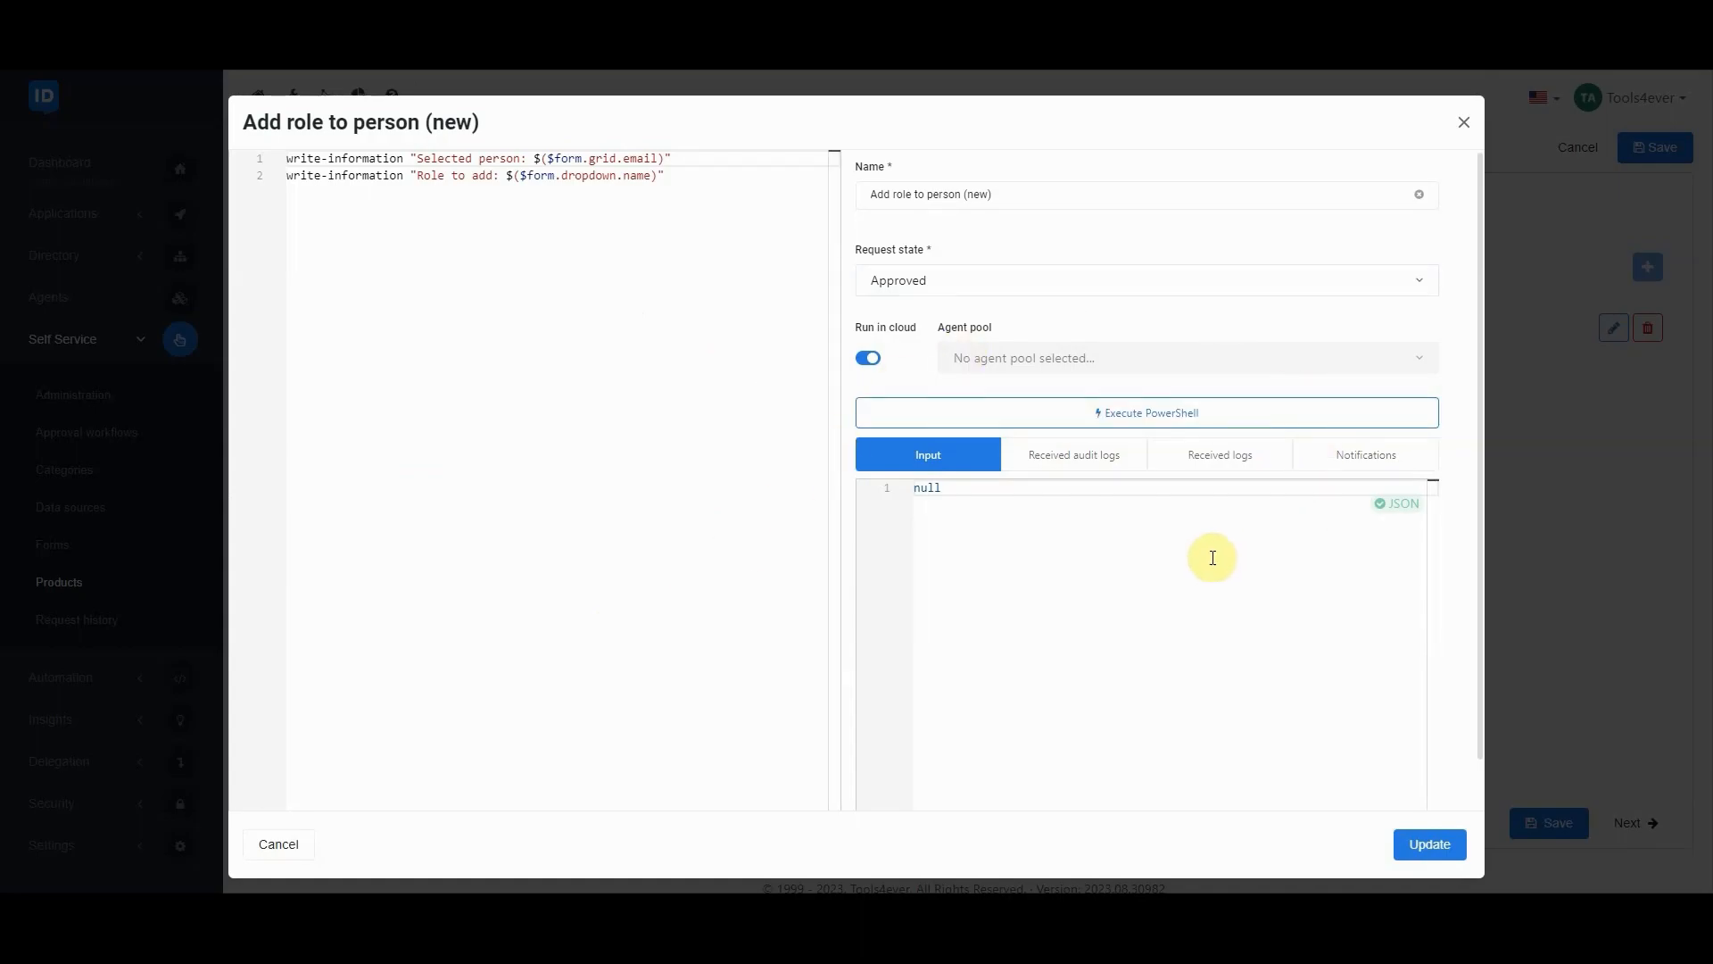
{"action": "left_click", "coordinate": [1030, 282]}
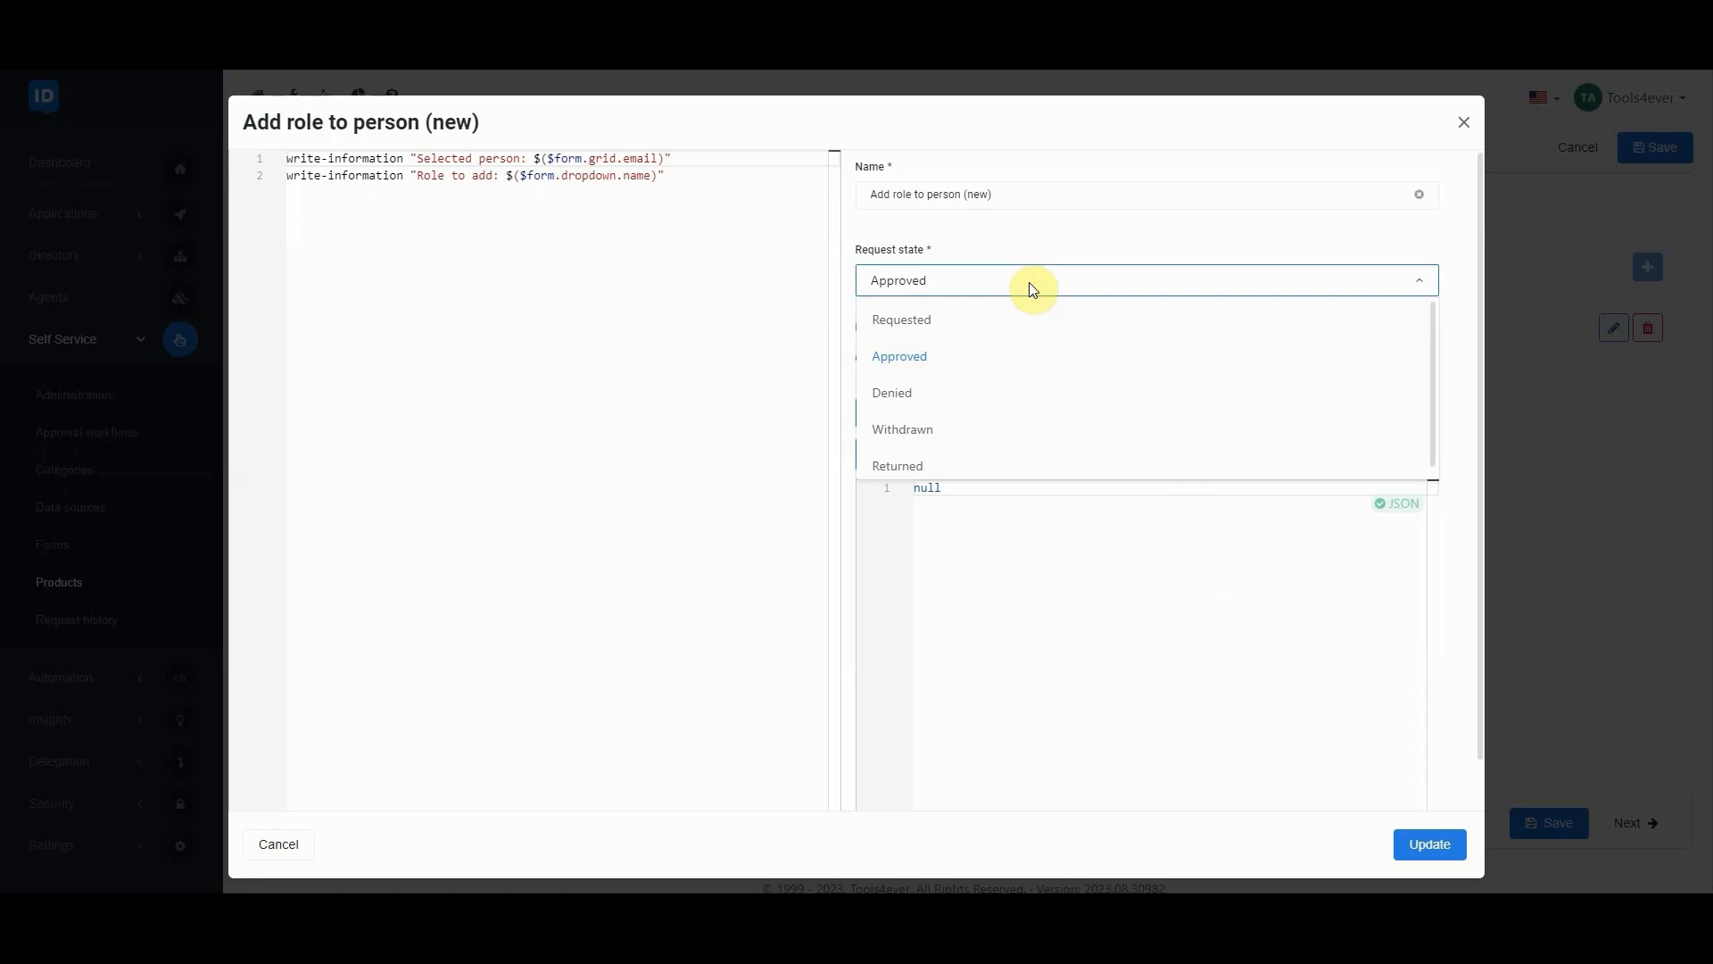
{"action": "left_click", "coordinate": [1029, 282]}
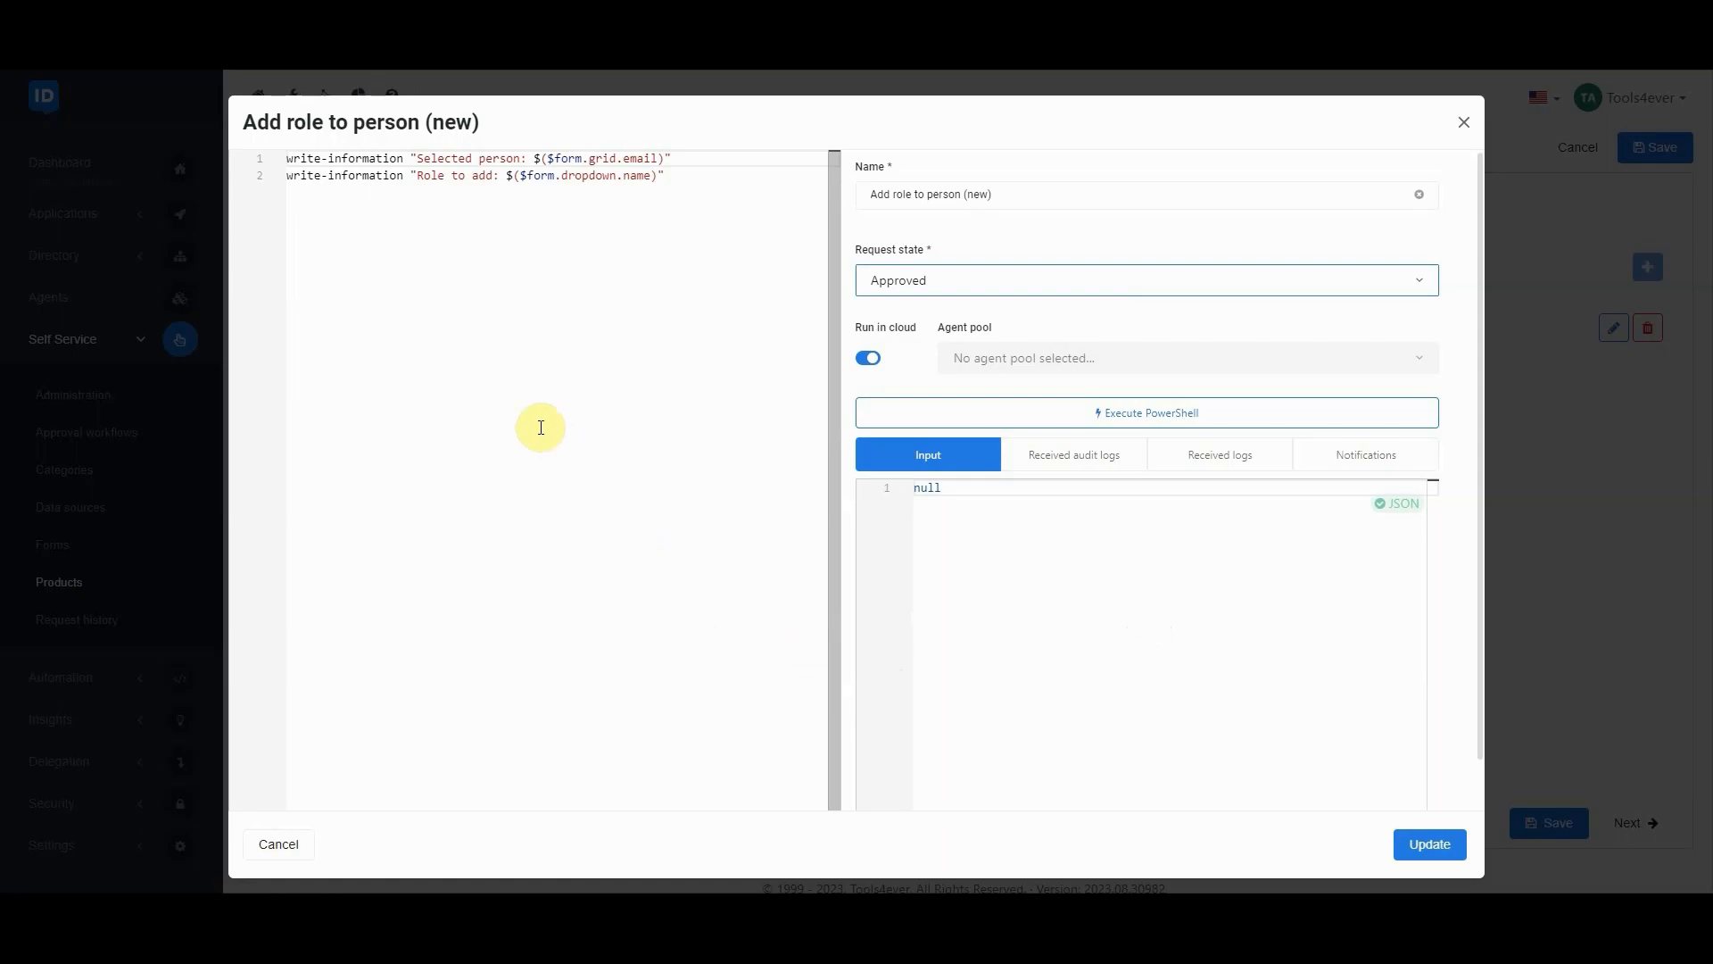
{"action": "left_click_drag", "start_coordinate": [403, 158], "coordinate": [273, 166]}
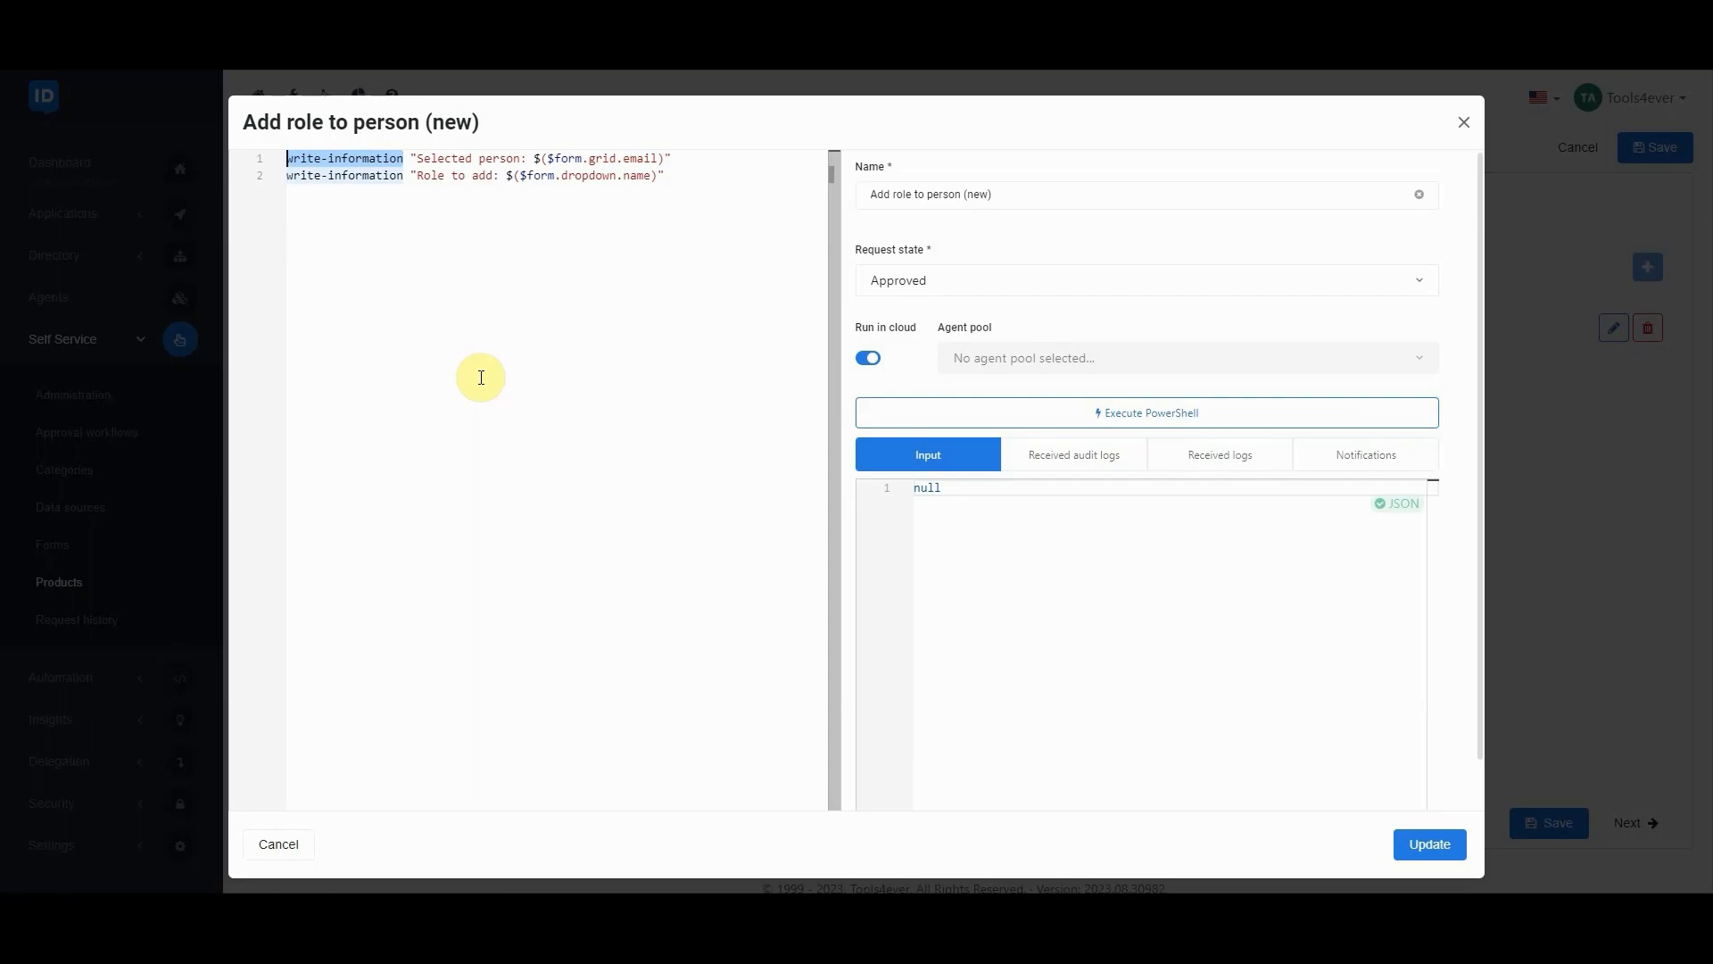
Append $form.grid.email to the script two lines below the existing code, using the suggested variables, and update the action
{"action": "left_click", "coordinate": [710, 176]}
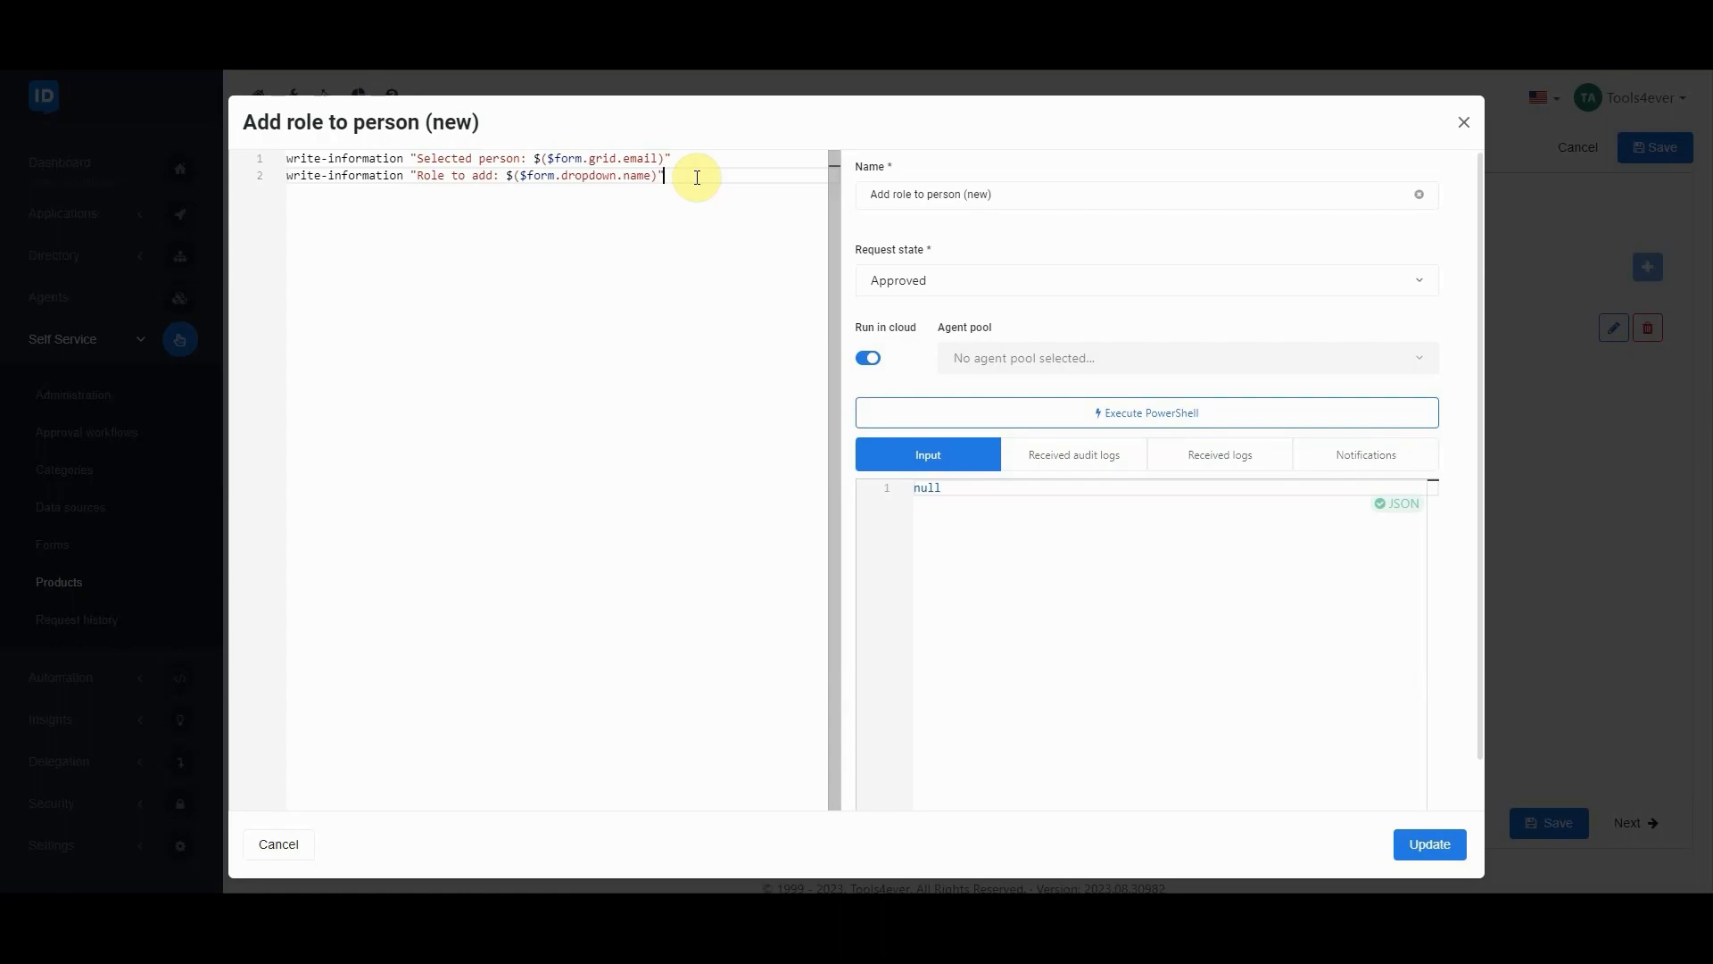
{"action": "key", "text": "Return"}
{"action": "key", "text": "Return"}
{"action": "type", "text": "$"}
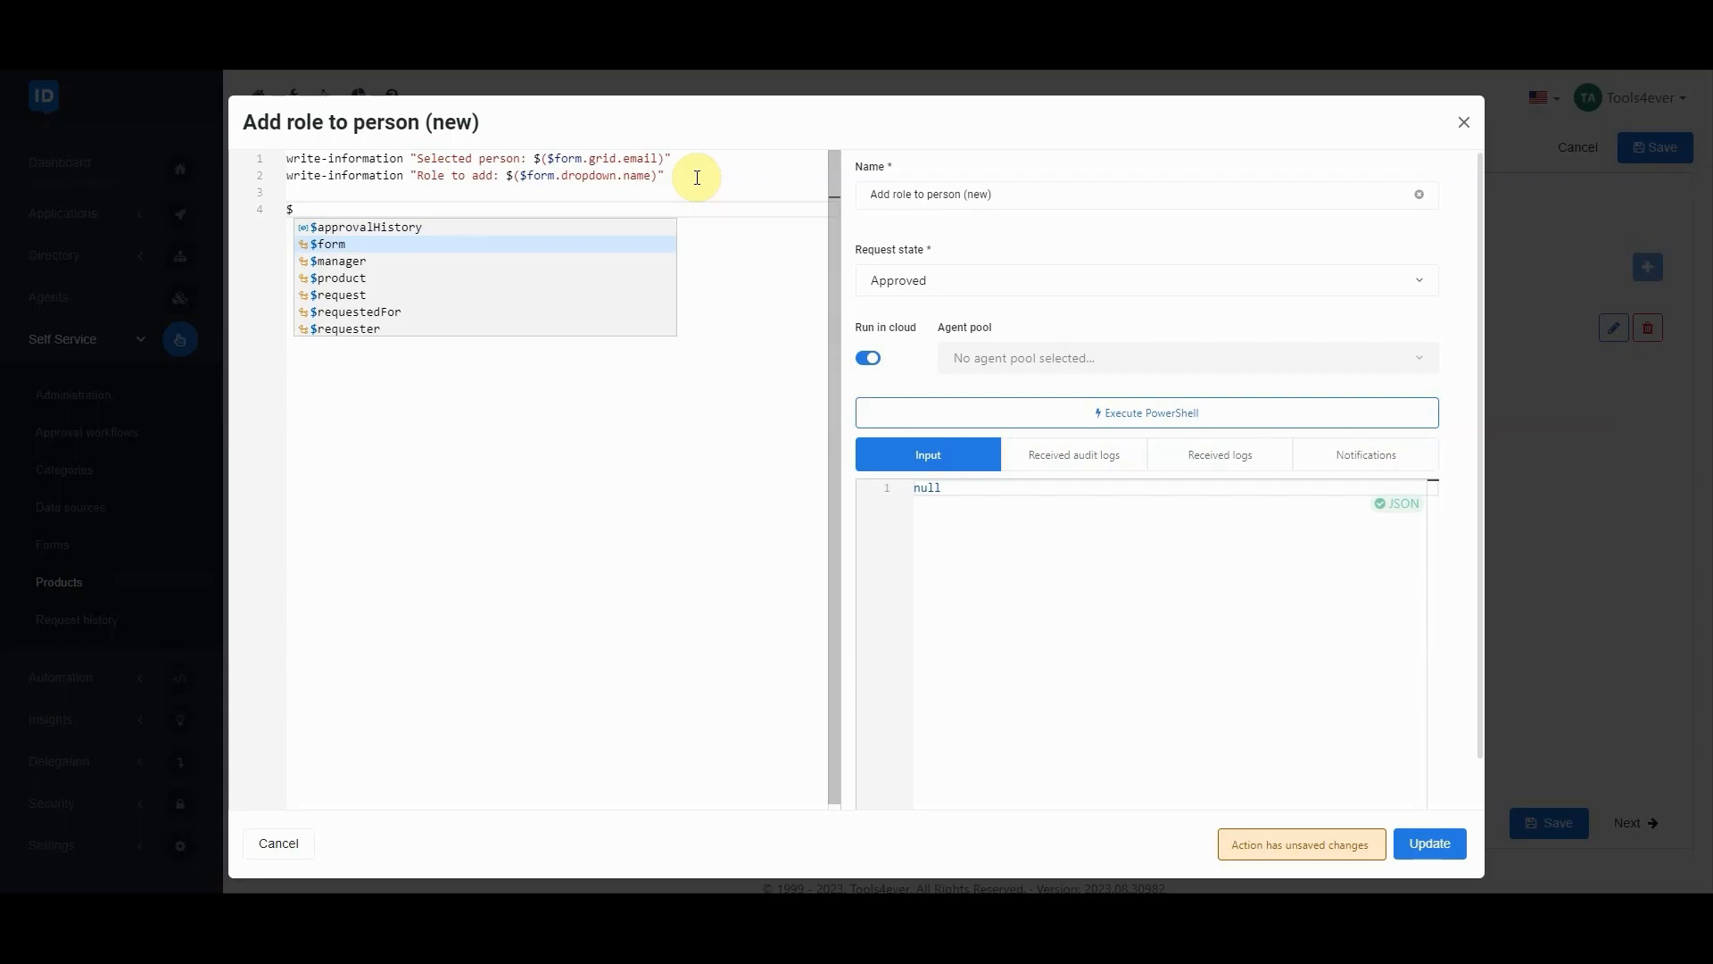
{"action": "key", "text": "Return"}
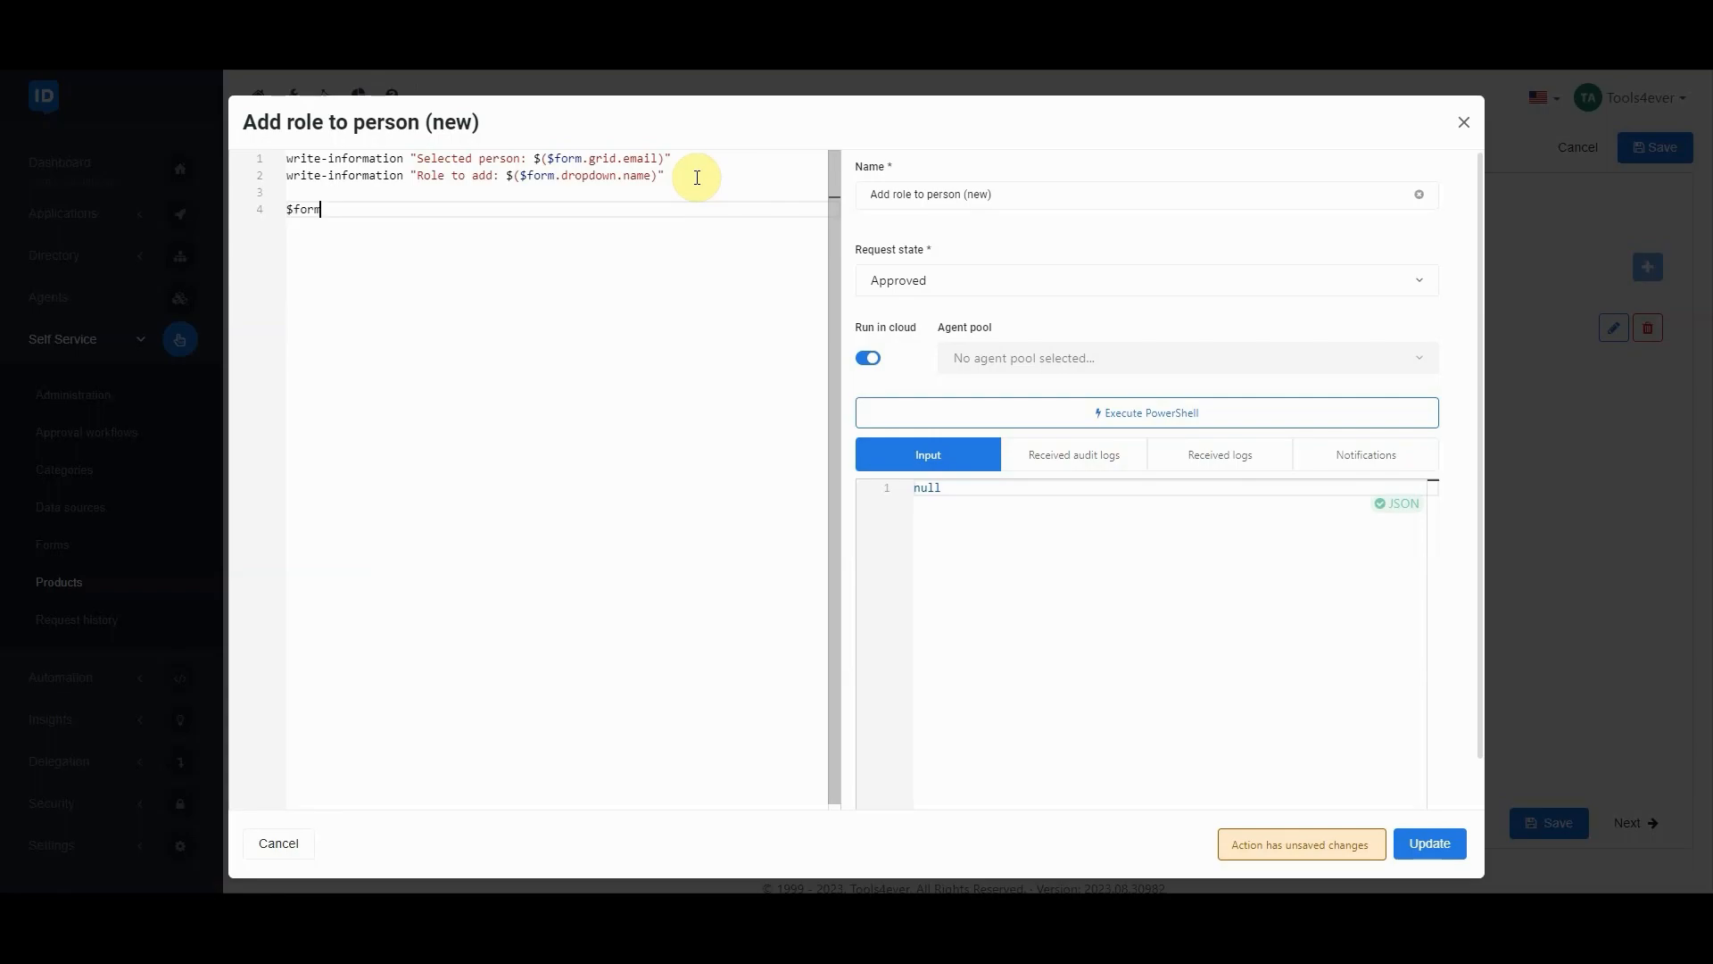
{"action": "type", "text": "."}
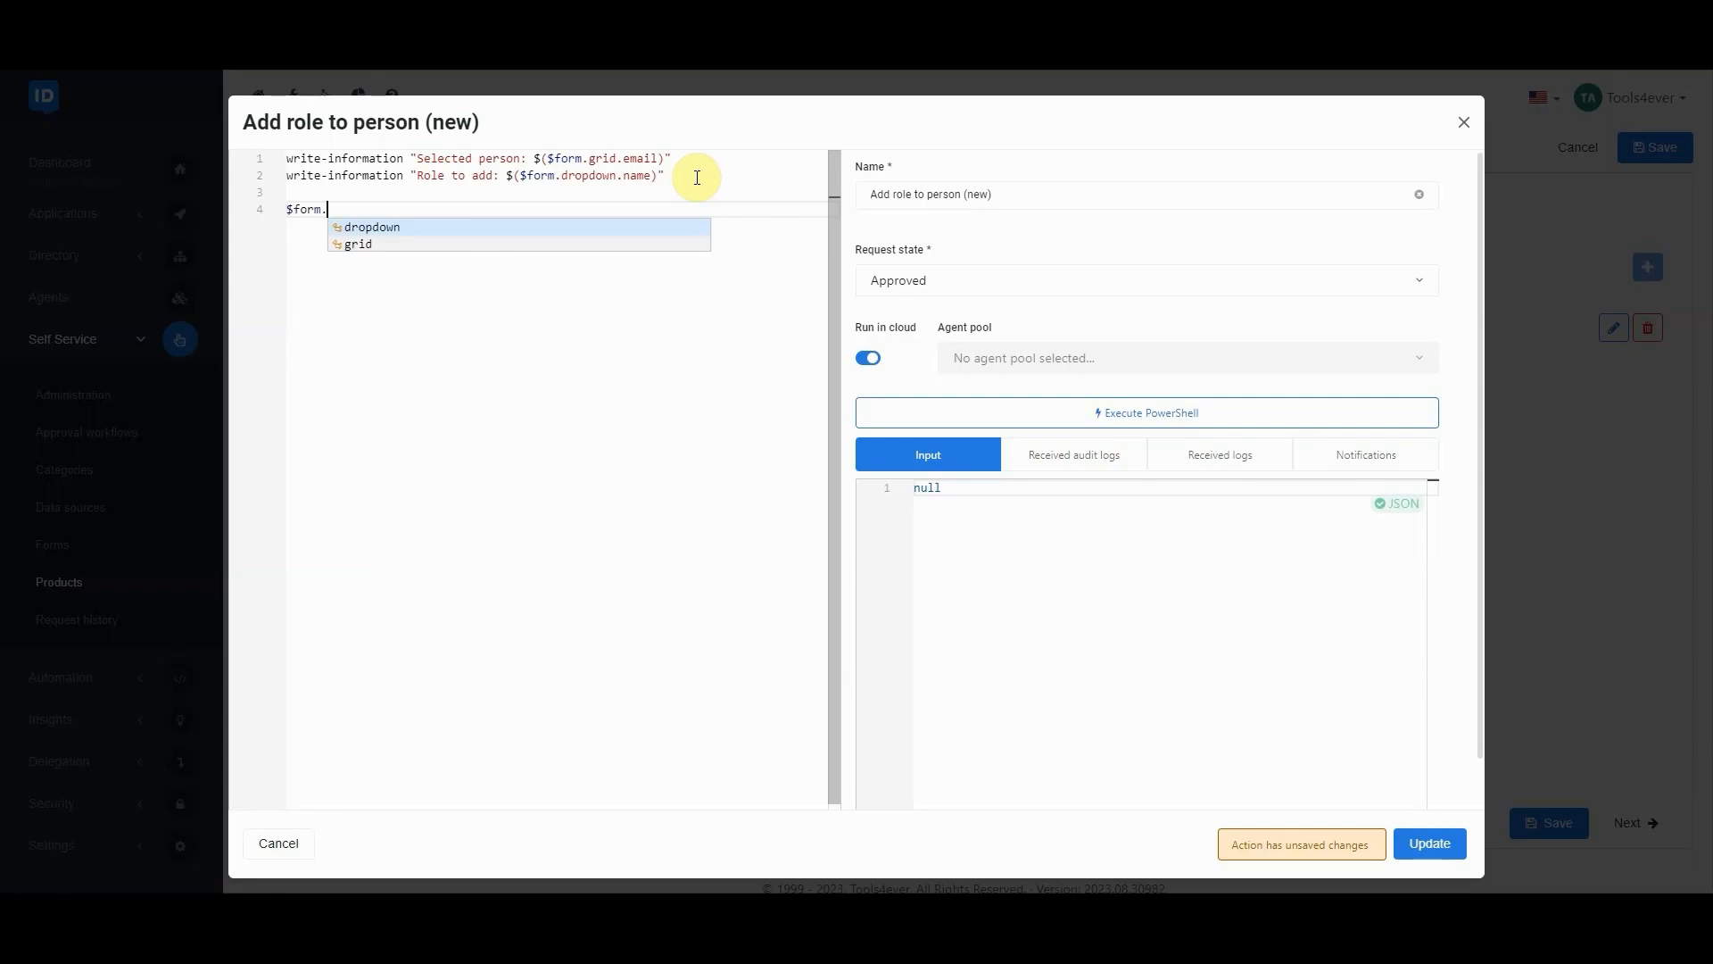
{"action": "key", "text": "Down"}
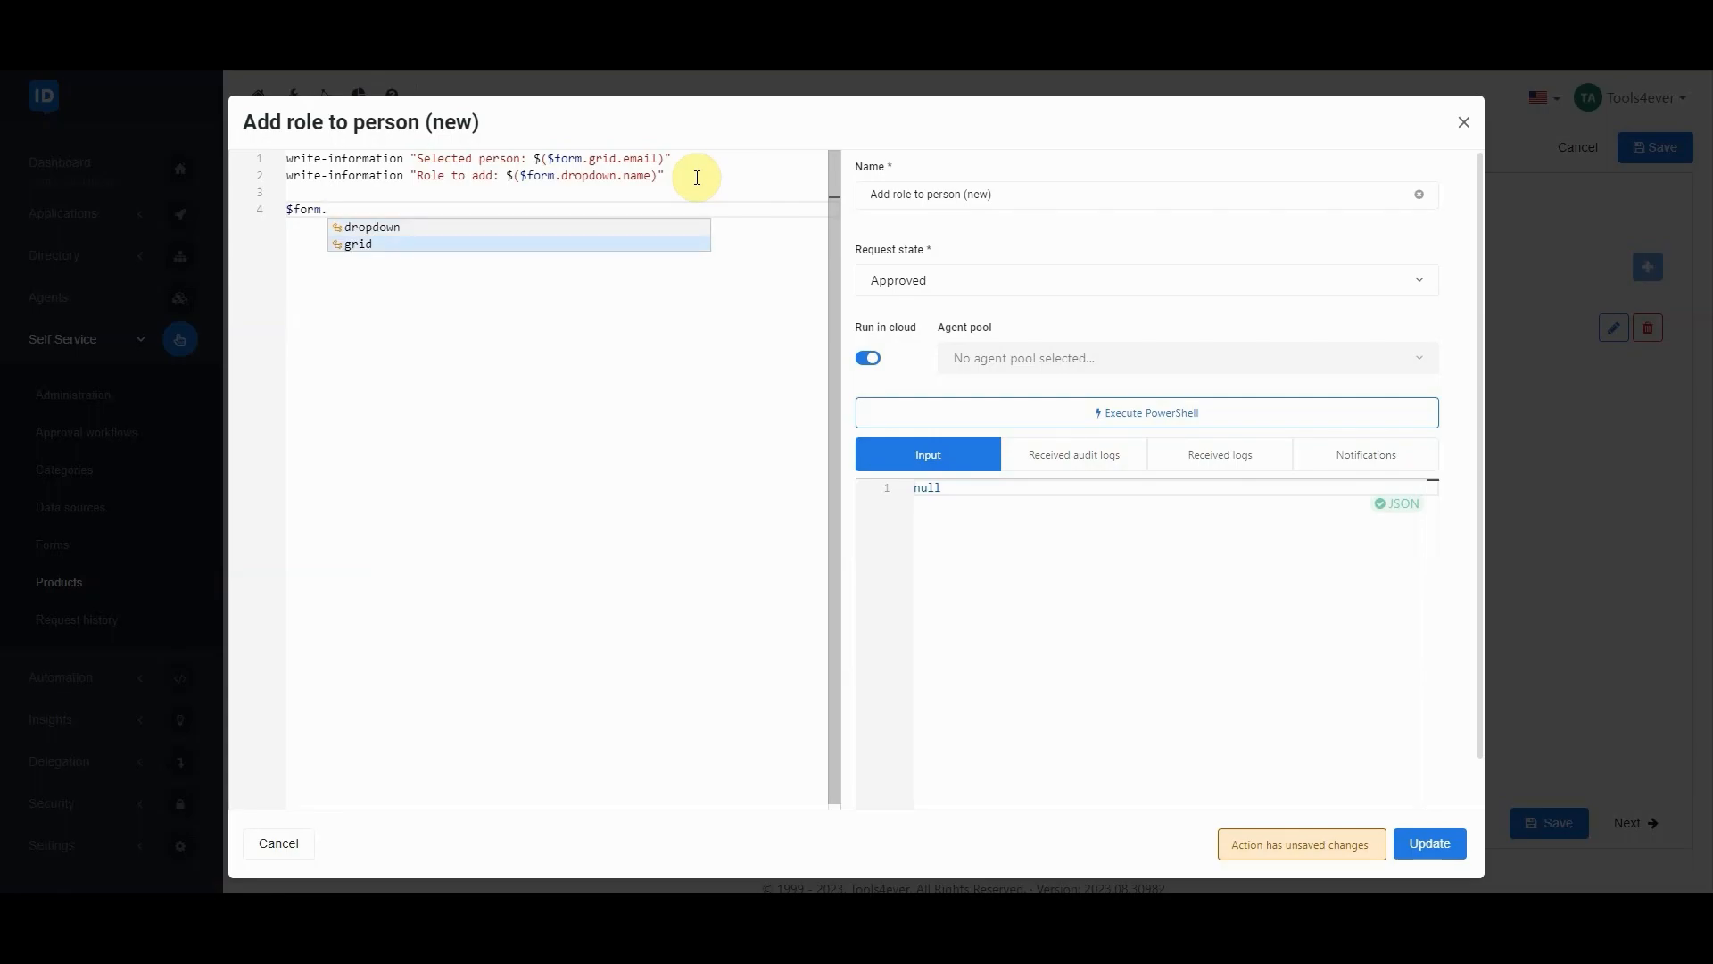
{"action": "key", "text": "Return"}
{"action": "type", "text": "."}
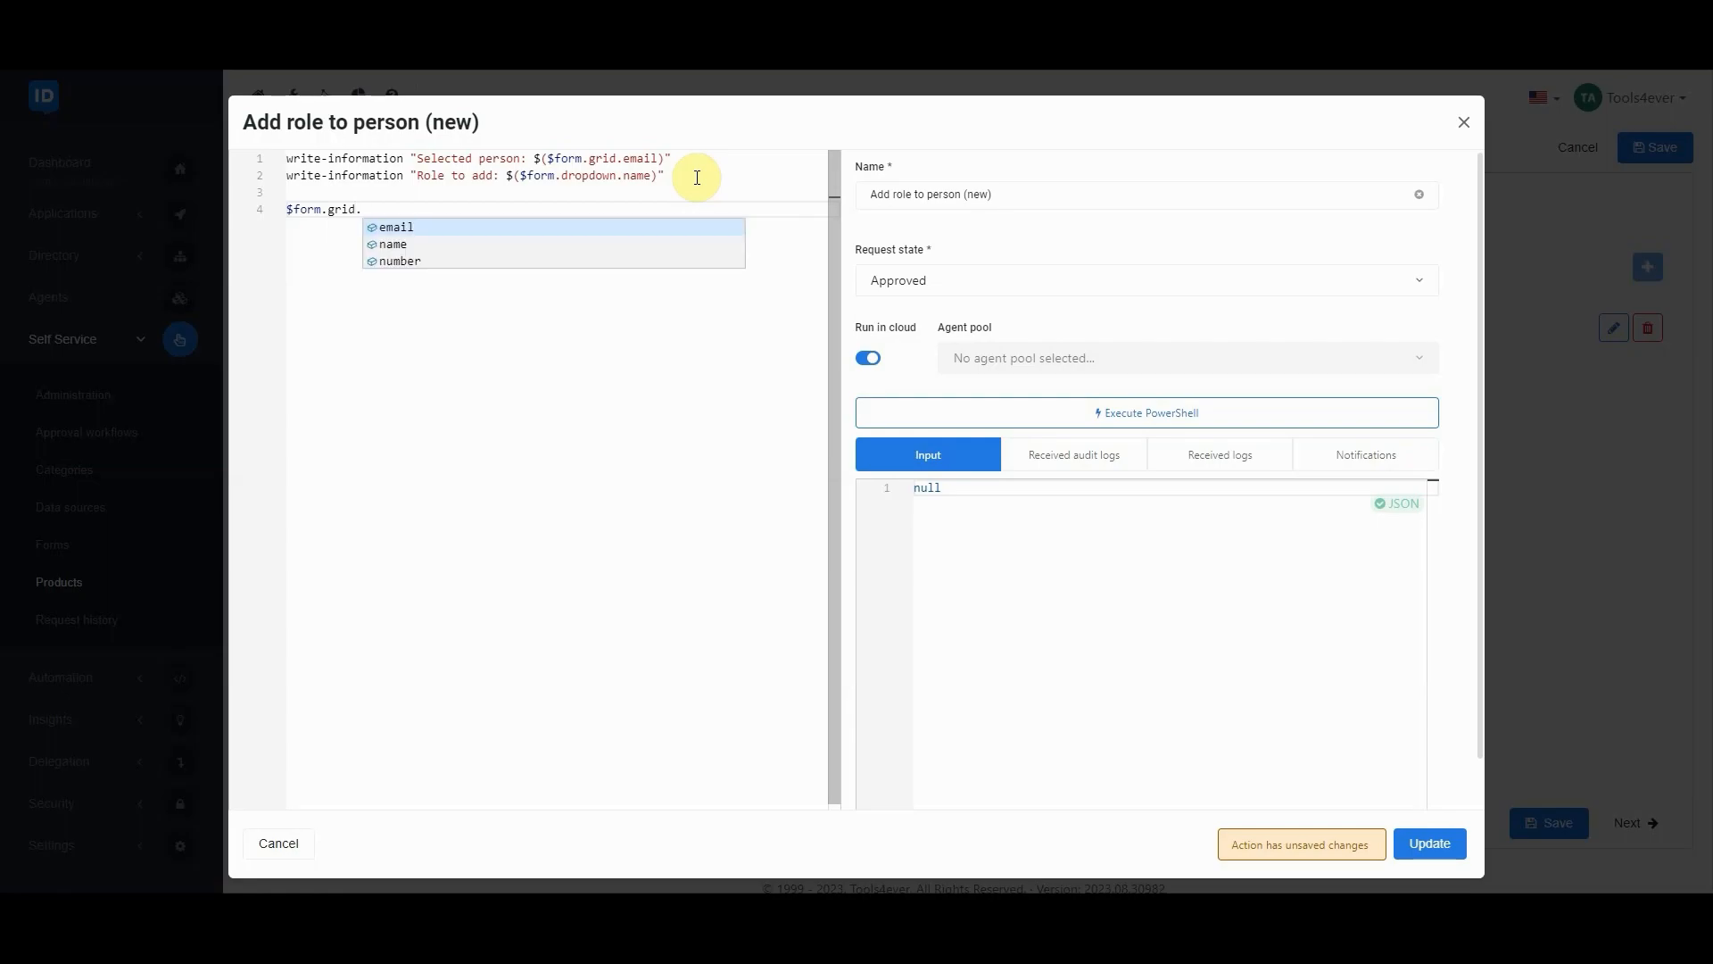
{"action": "key", "text": "Down"}
{"action": "key", "text": "Down"}
{"action": "key", "text": "Up"}
{"action": "key", "text": "Up"}
{"action": "key", "text": "Return"}
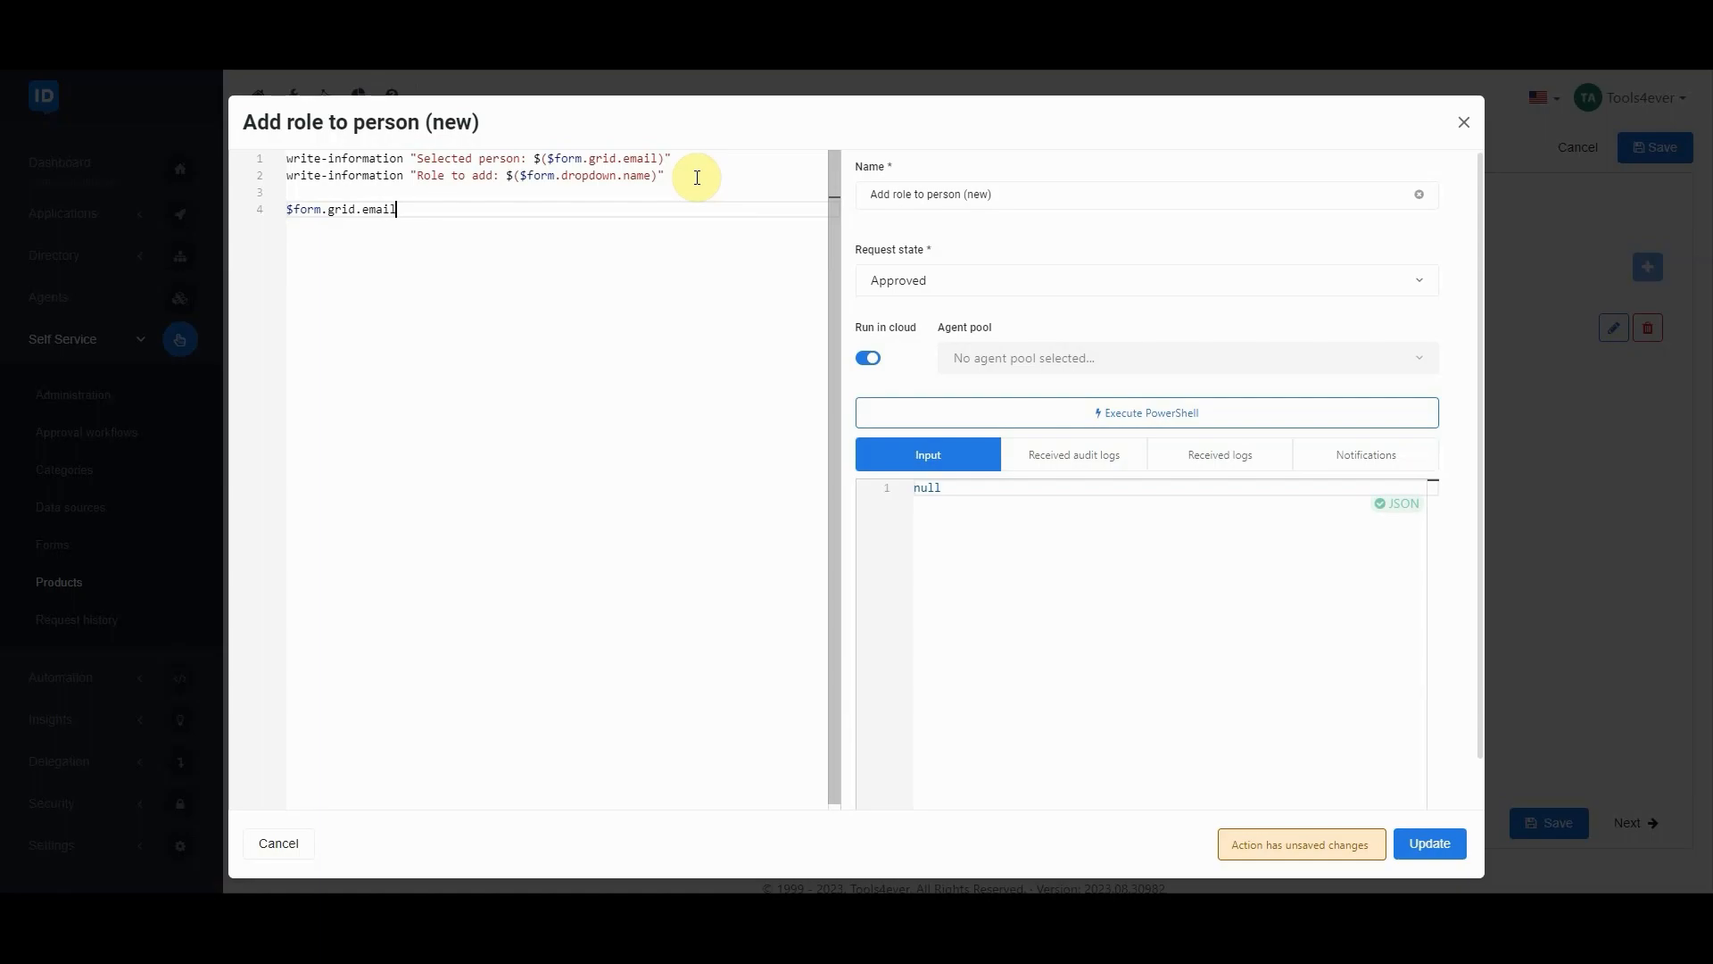
{"action": "left_click", "coordinate": [1429, 842]}
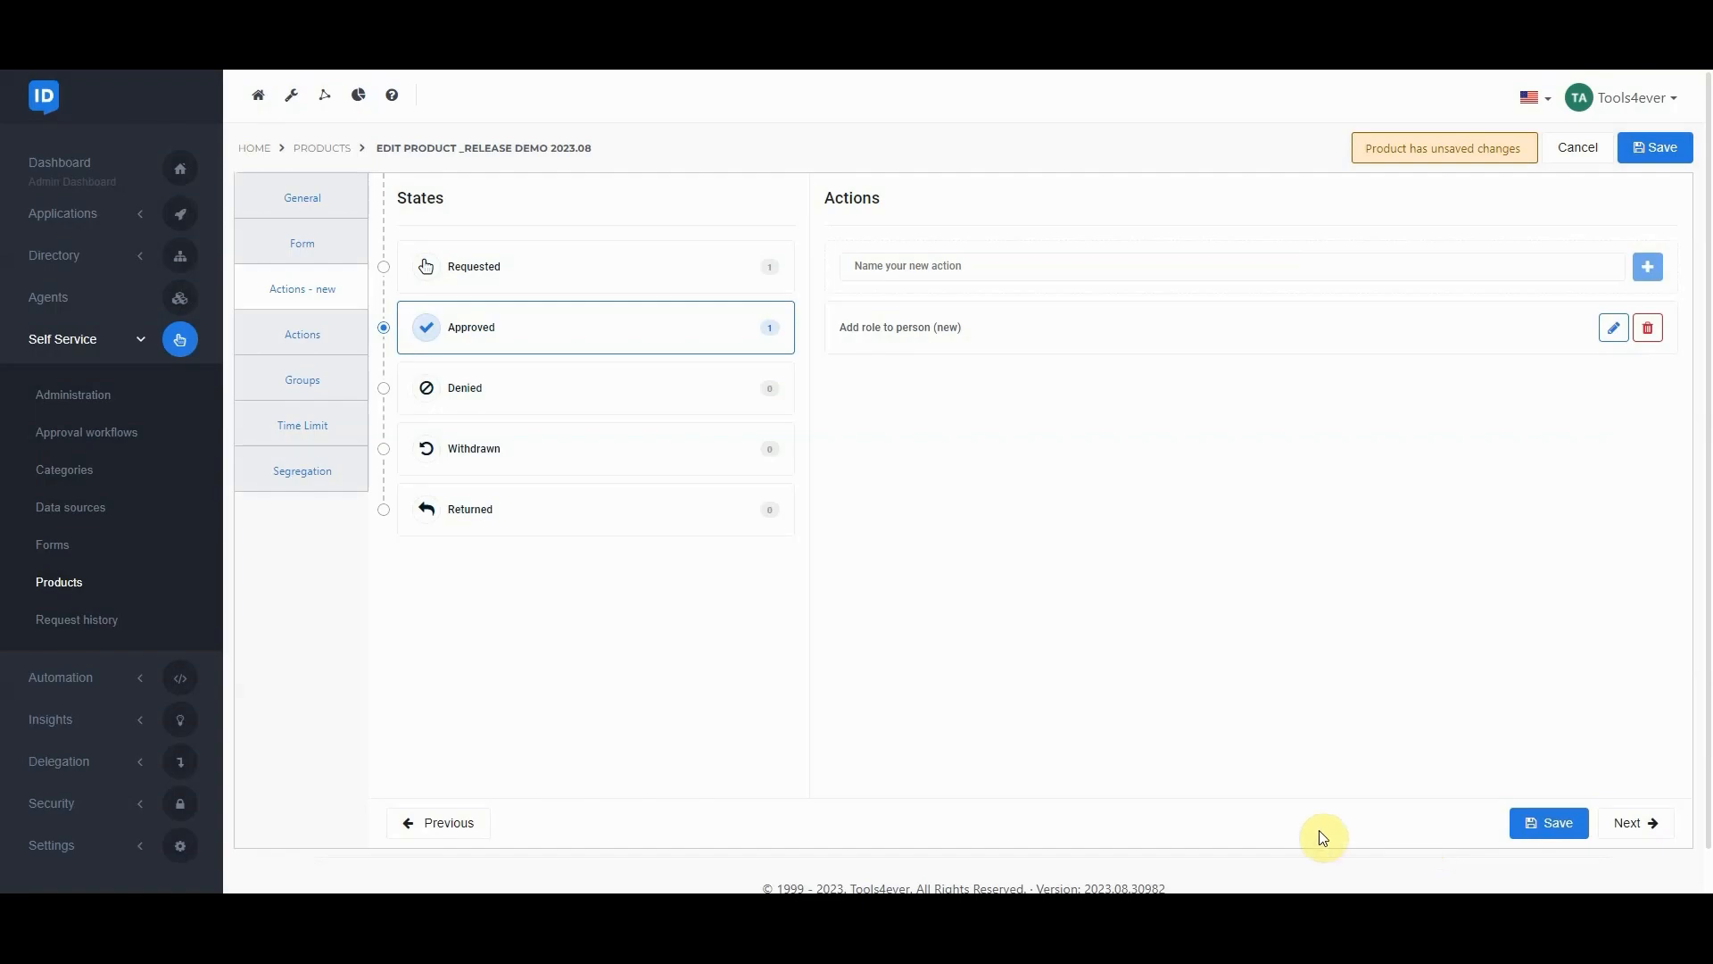
Open the request history and inspect the timeline and task execution of the approved _Release demo 2023.08 request
{"action": "left_click", "coordinate": [95, 624]}
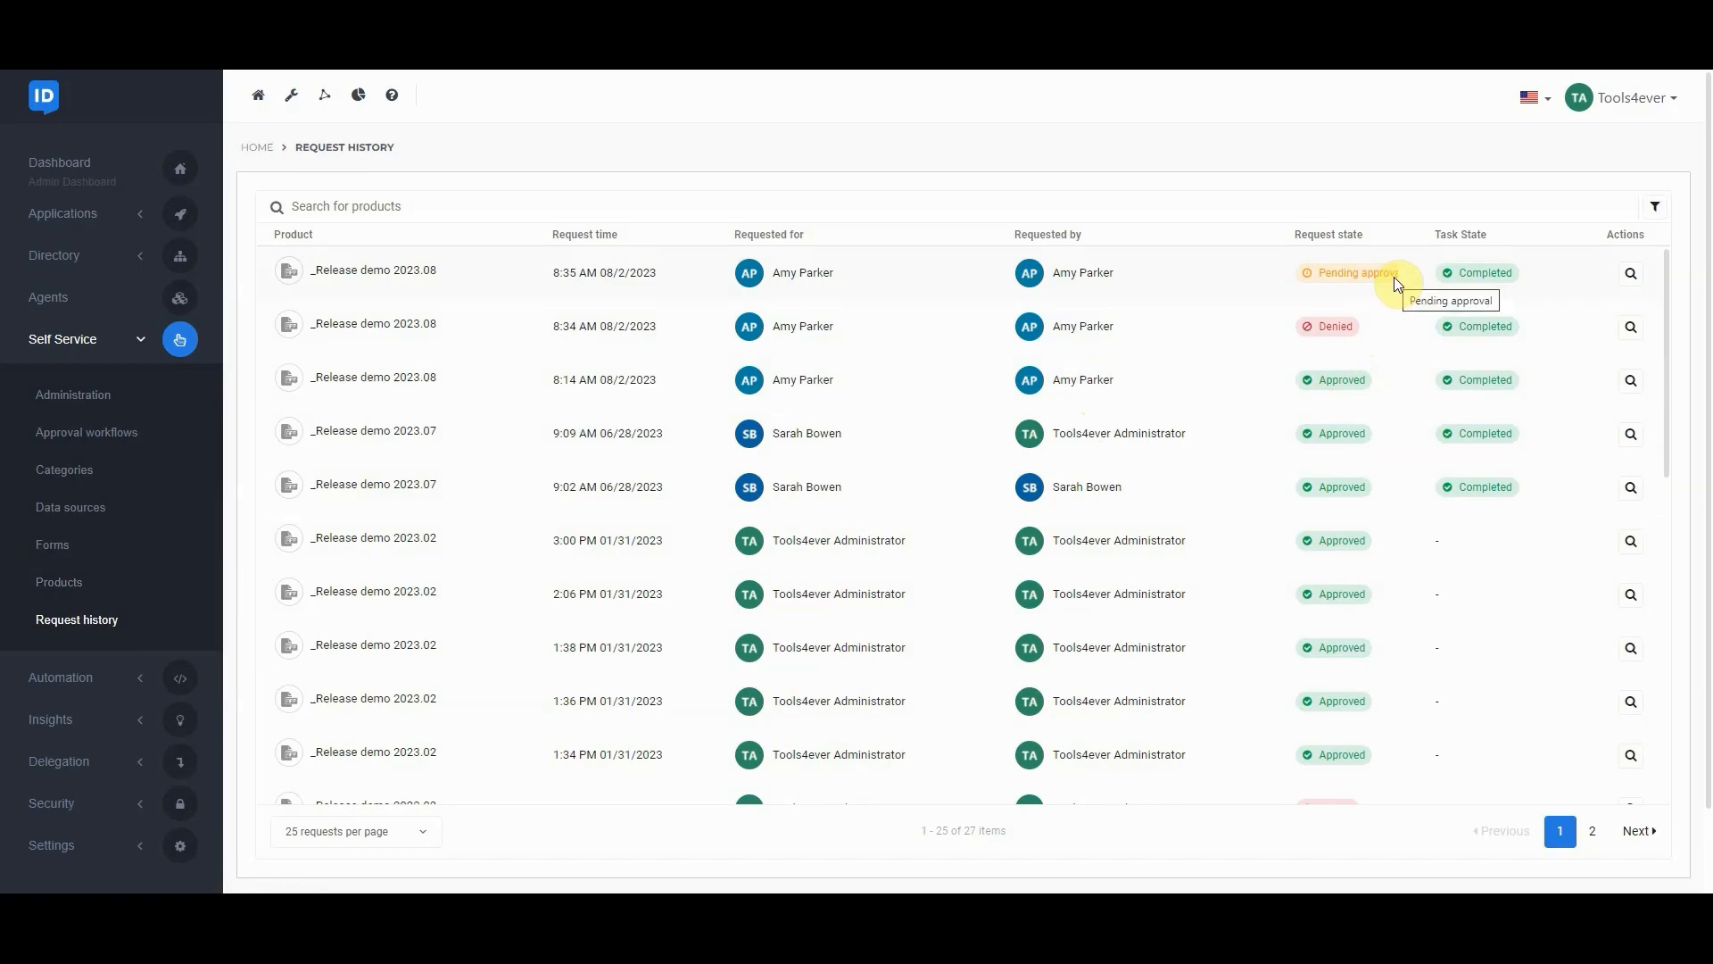
{"action": "left_click", "coordinate": [1630, 384]}
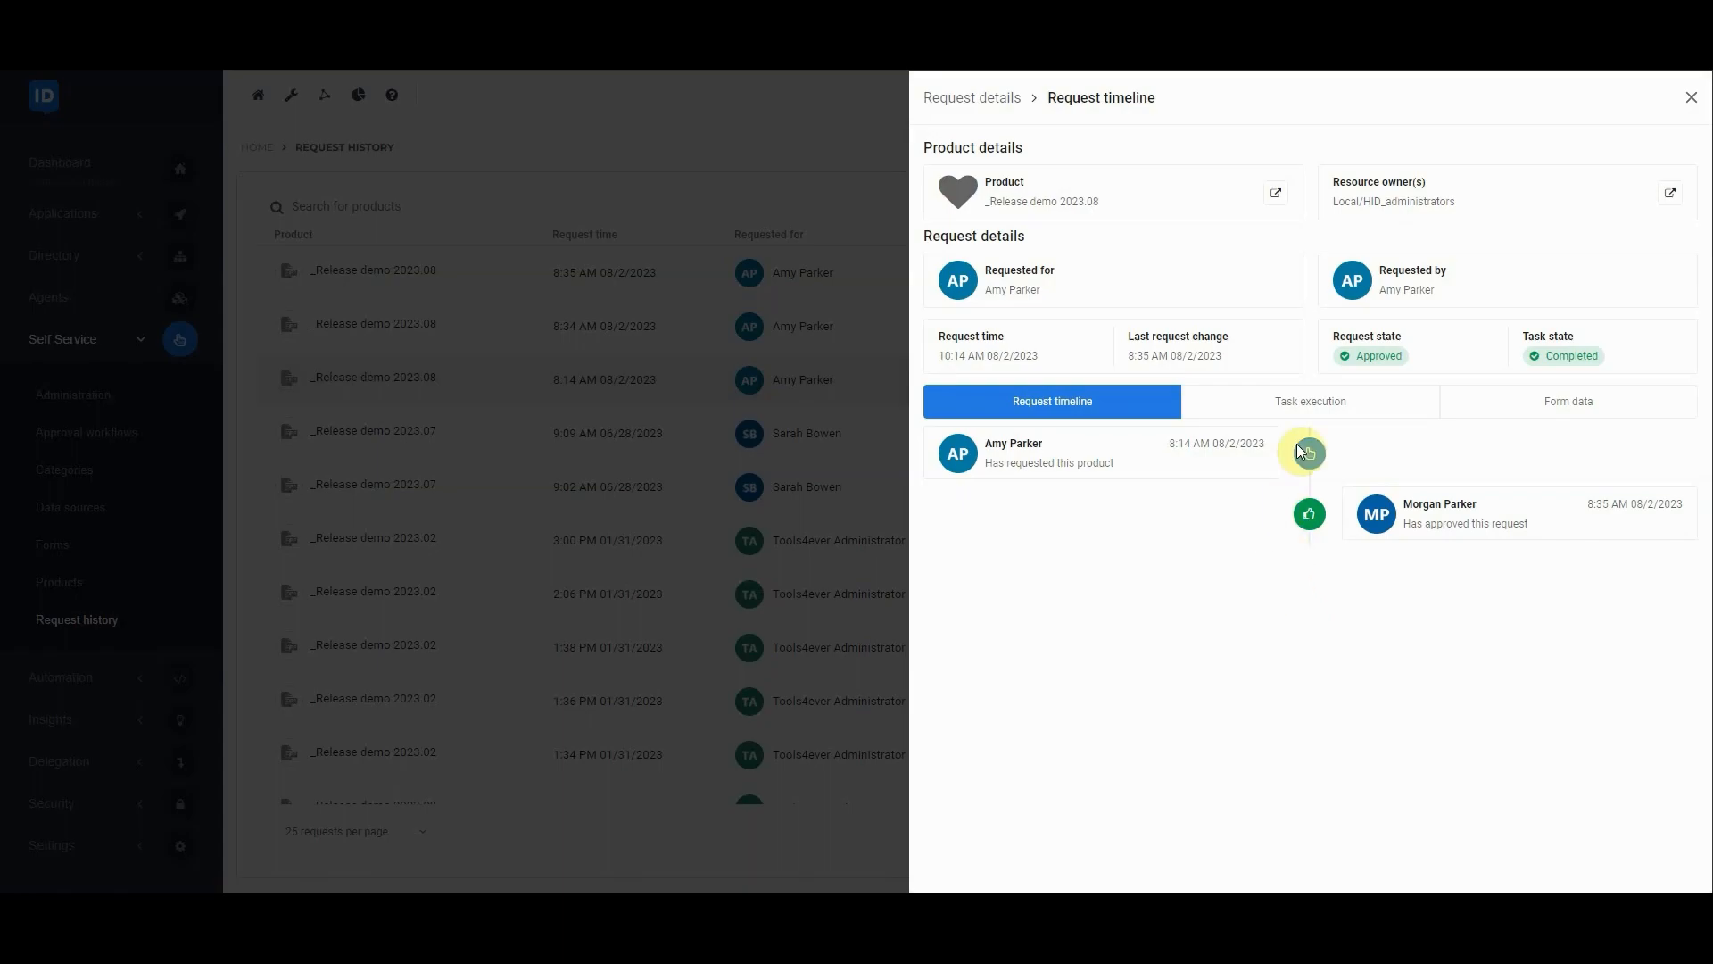
{"action": "left_click", "coordinate": [1335, 411]}
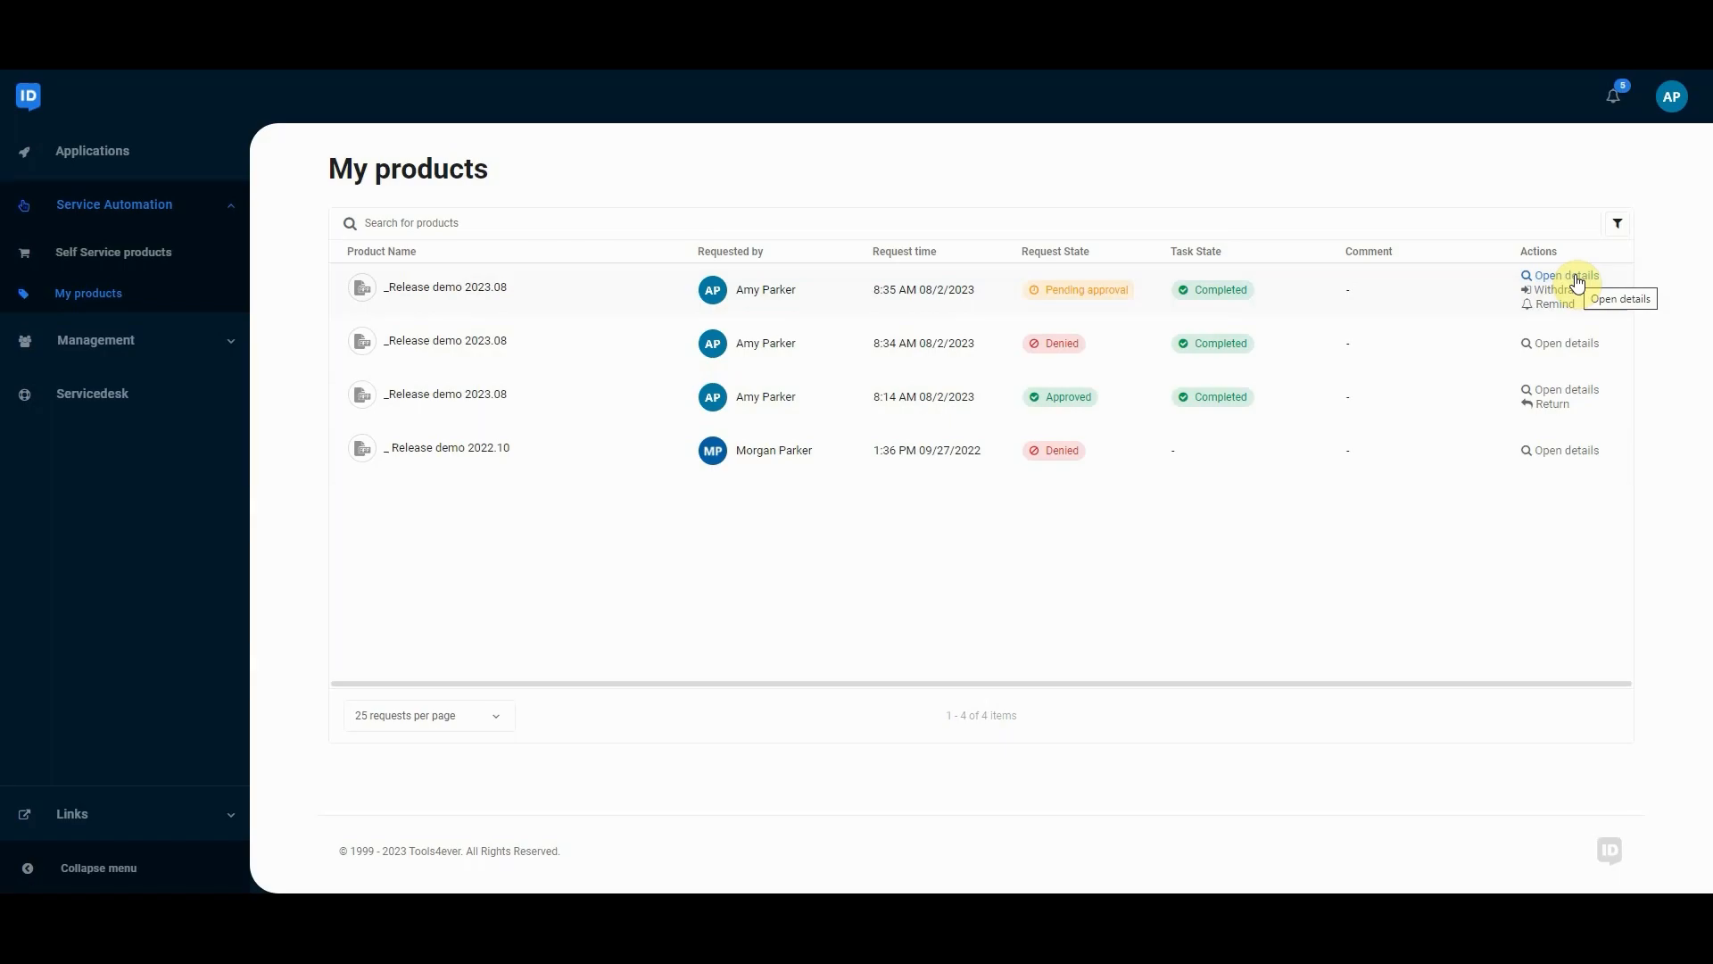
Filter the My products list to requests in the Pending approval state
{"action": "left_click", "coordinate": [1619, 227]}
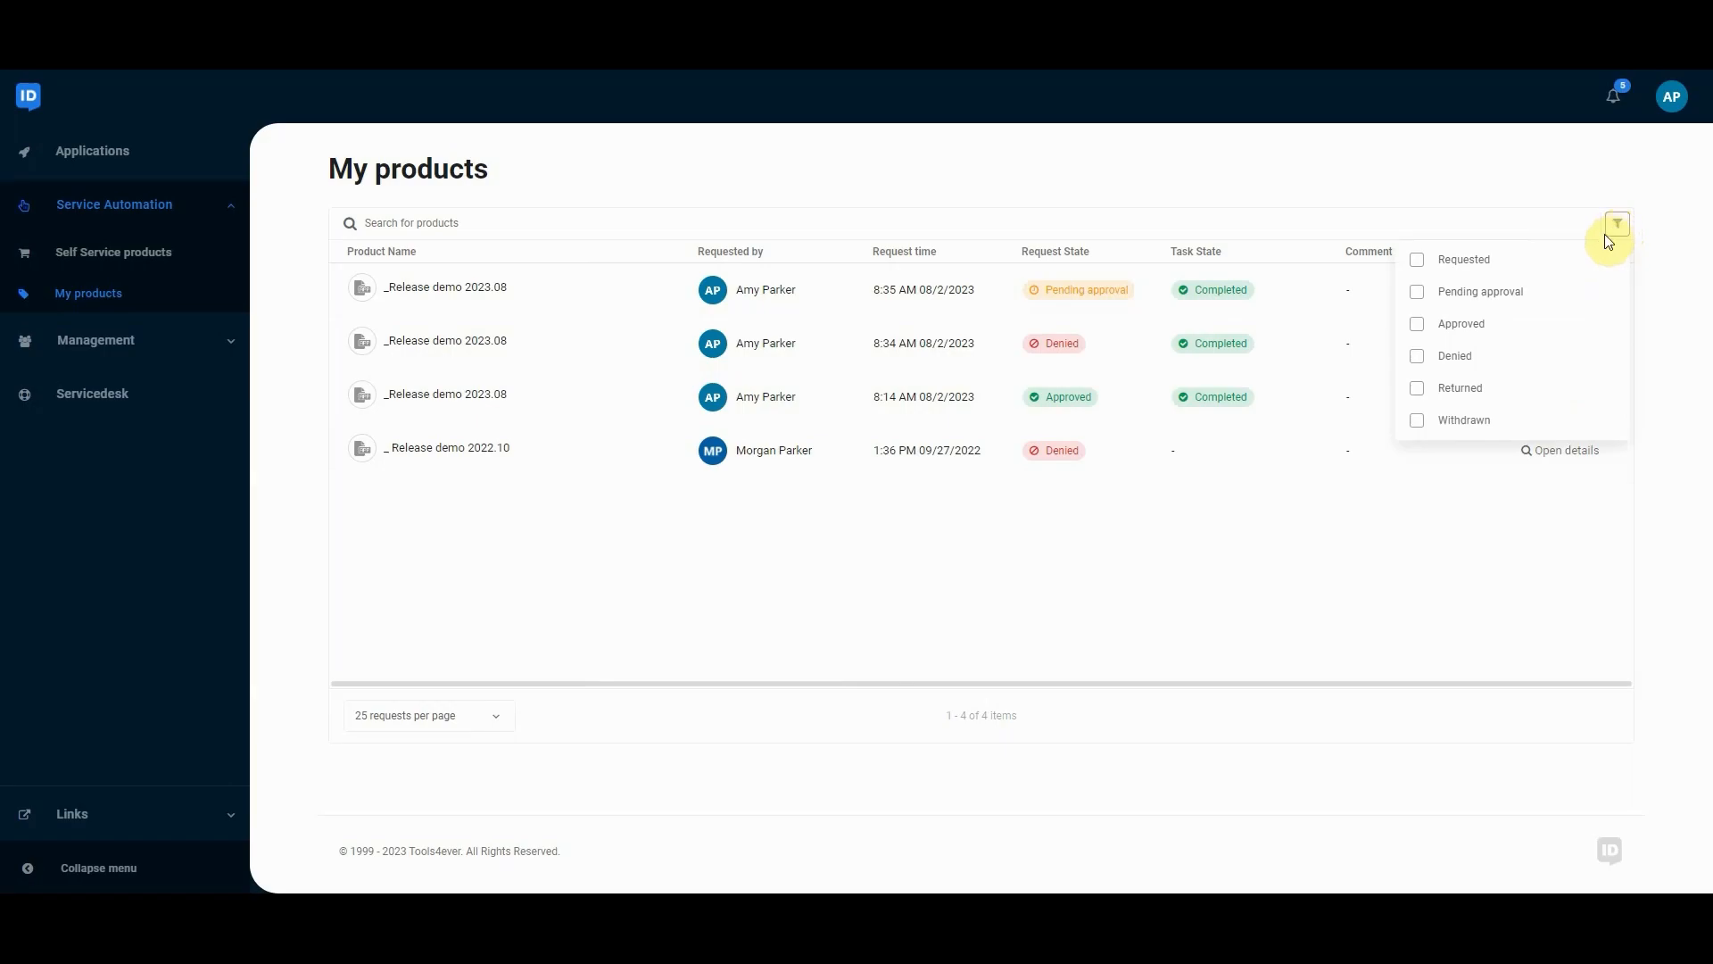
{"action": "left_click", "coordinate": [1460, 302]}
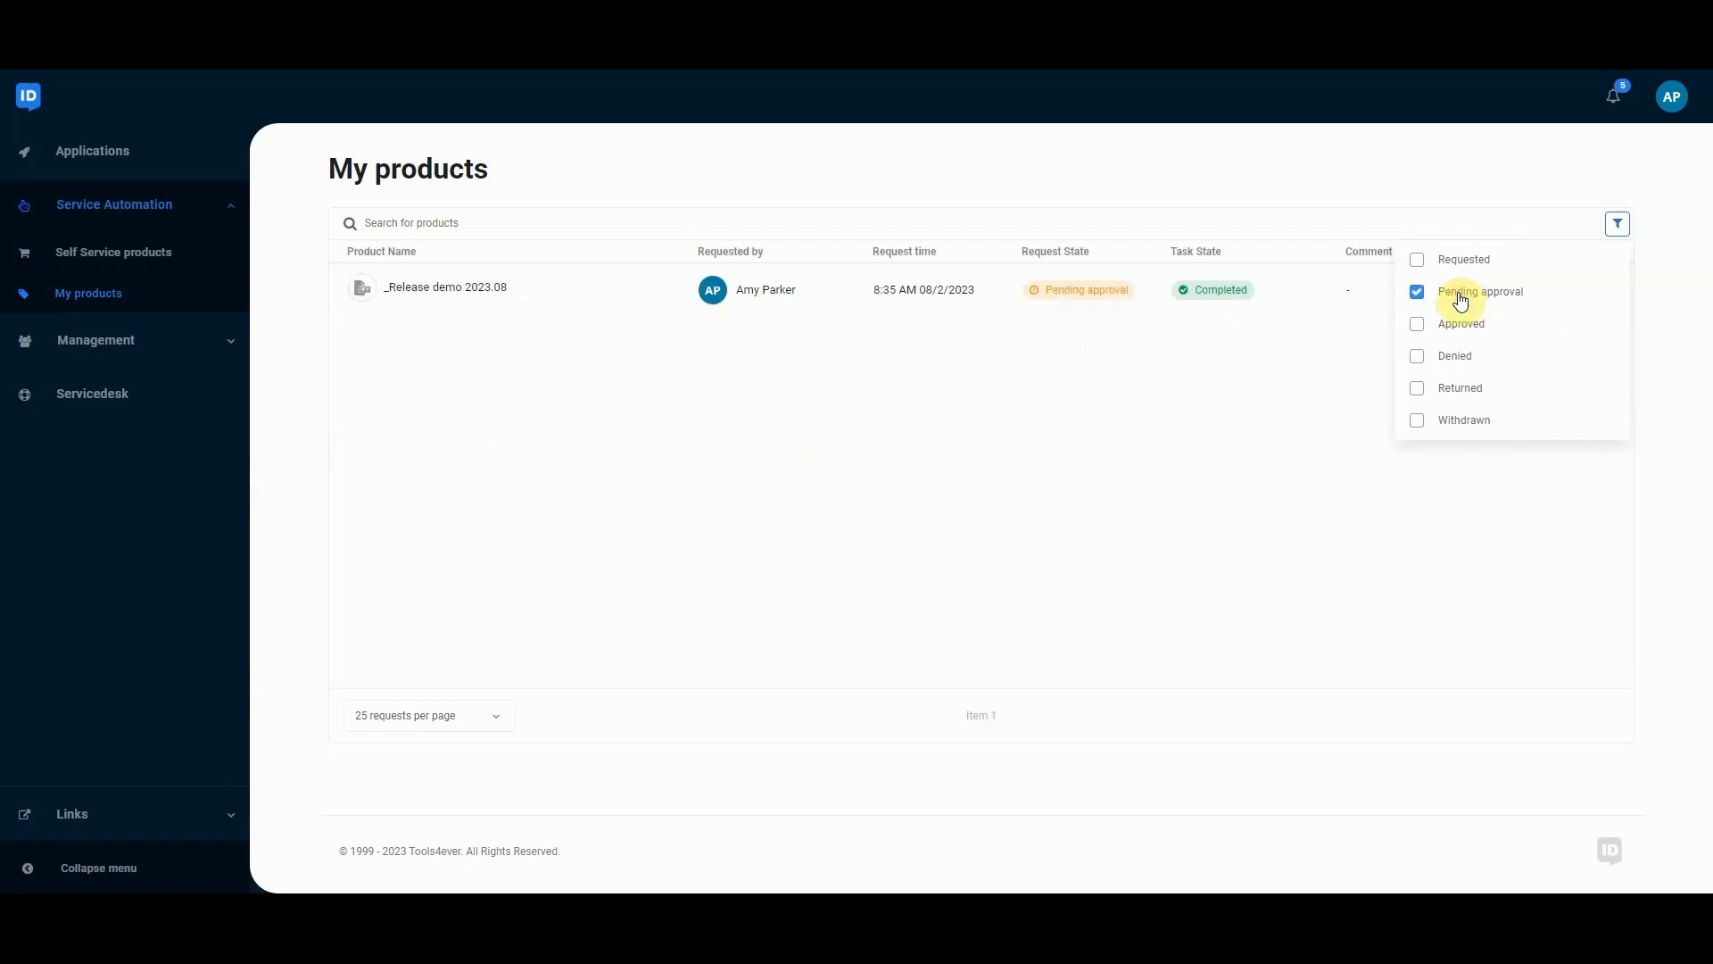
{"action": "left_click", "coordinate": [1266, 470]}
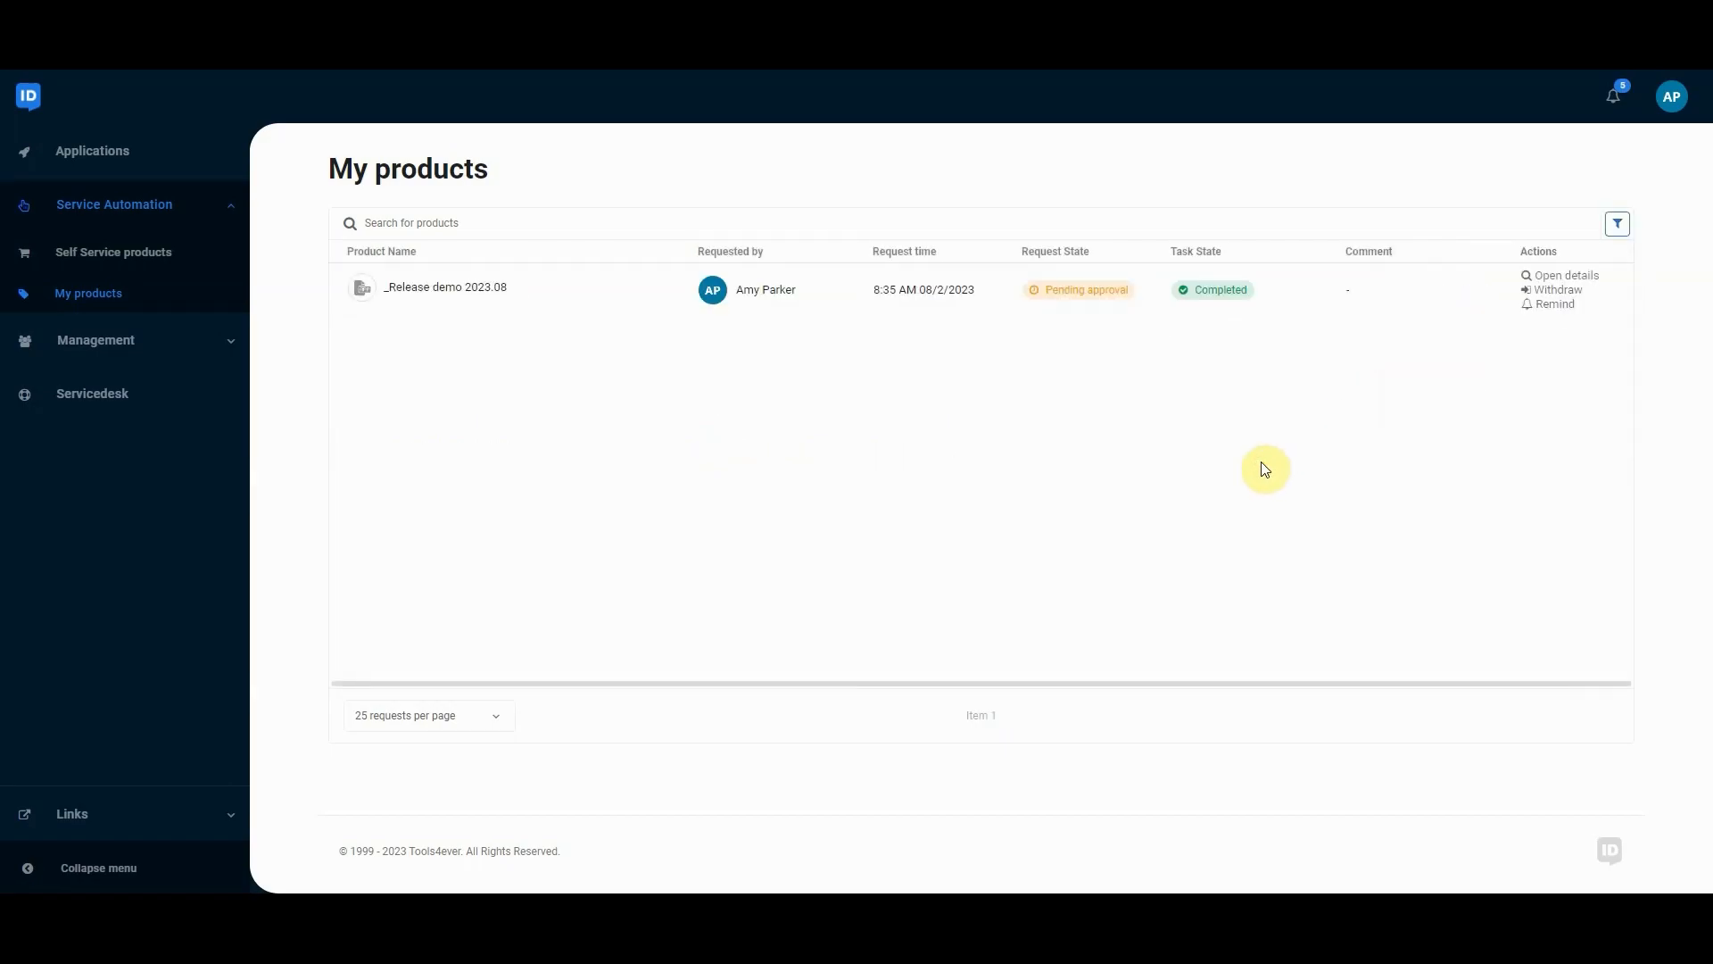